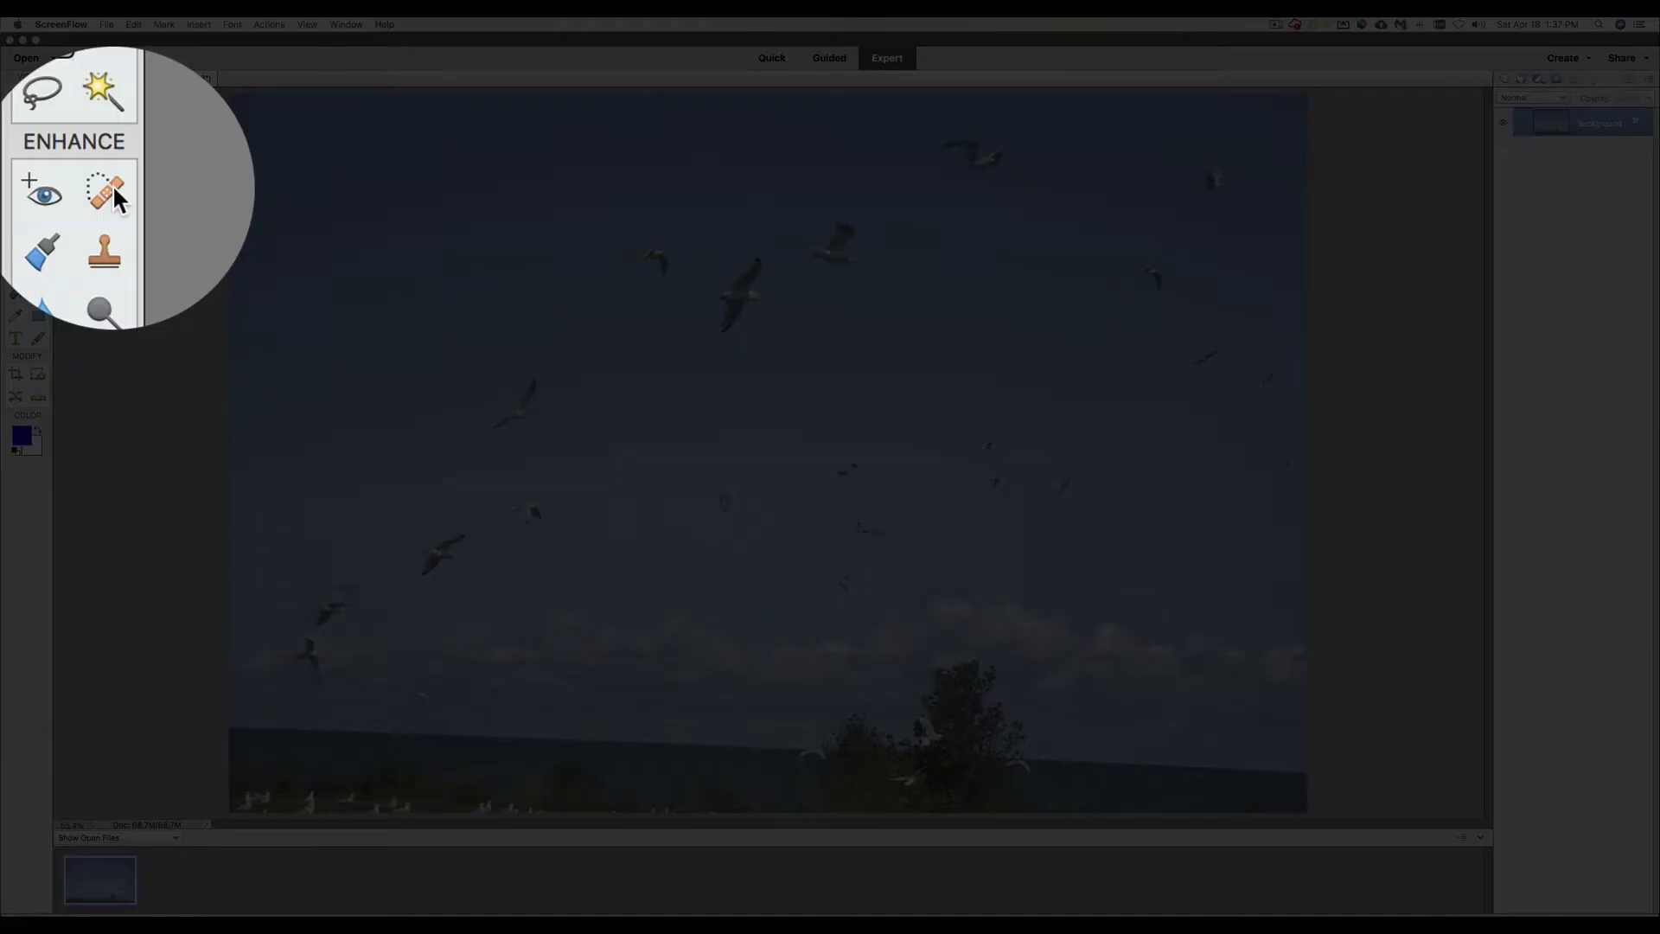
- Activate the Spot Healing Brush with Proximity Match and set its brush size to 250 px
left_click(41, 189)
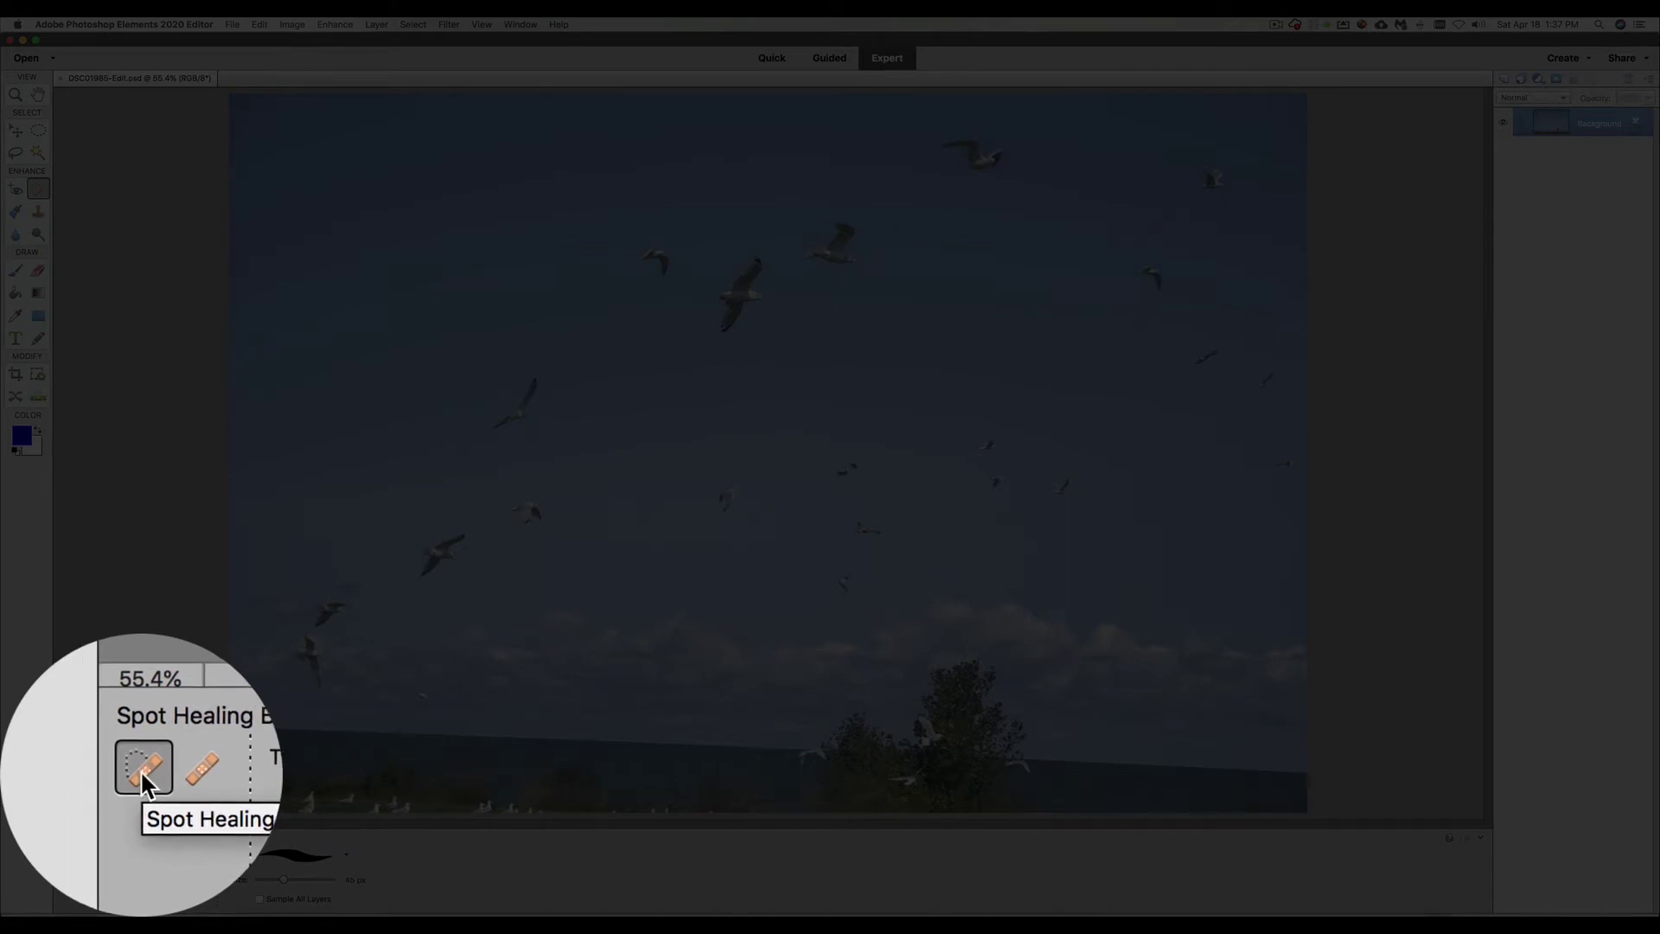
left_click(140, 770)
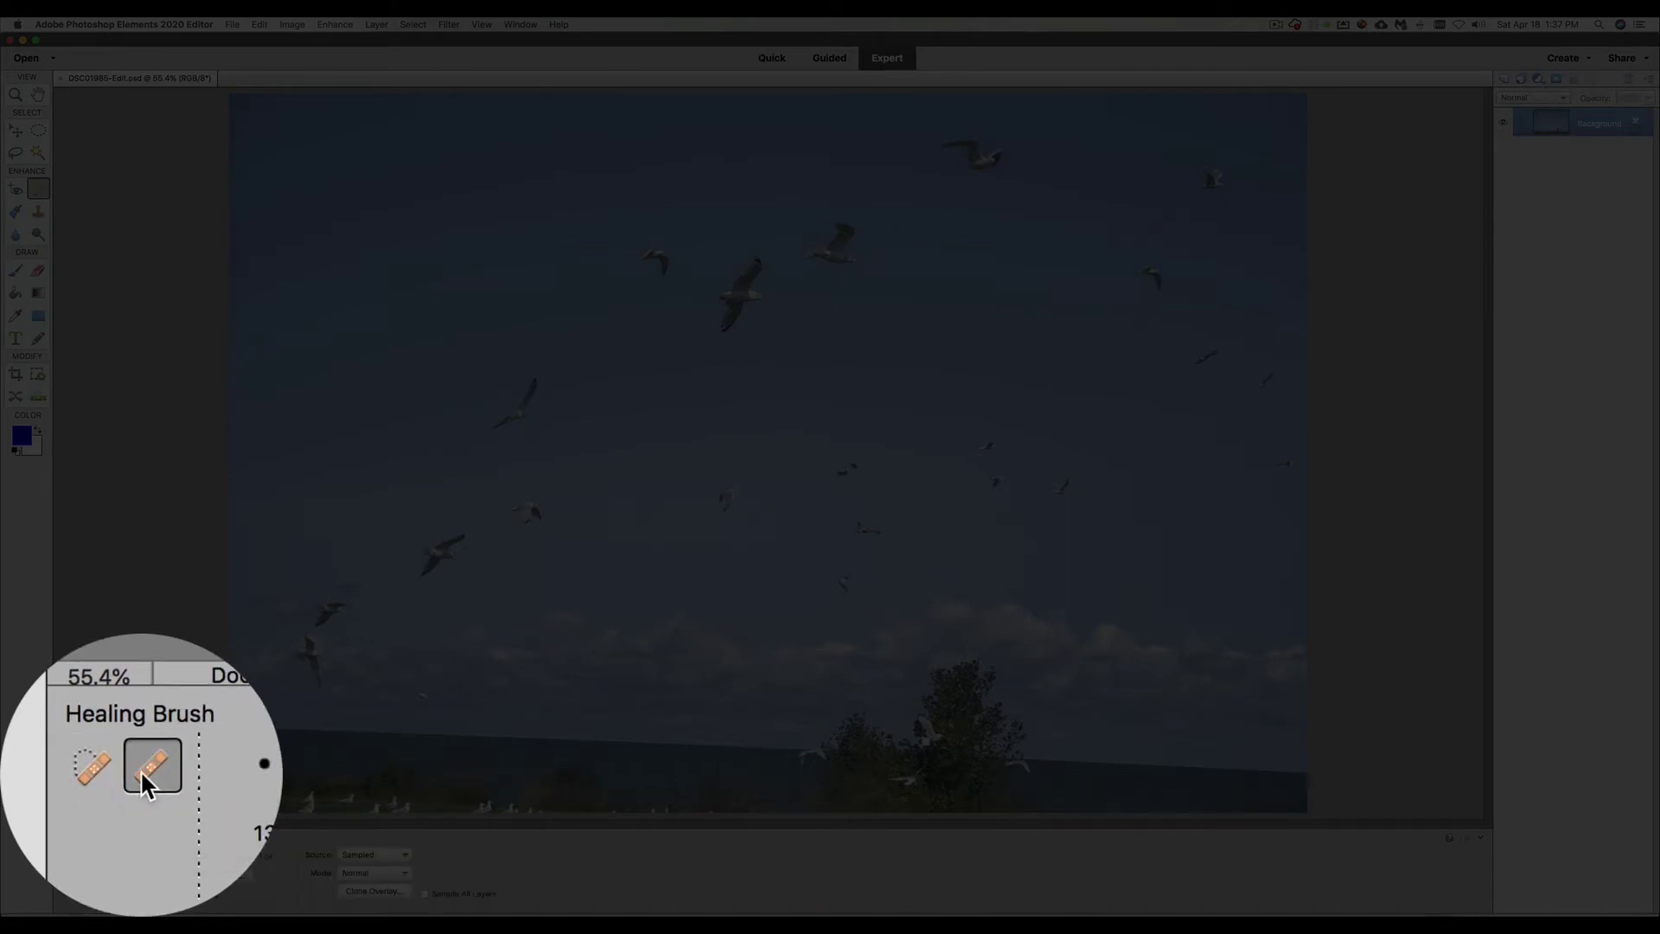
left_click(92, 766)
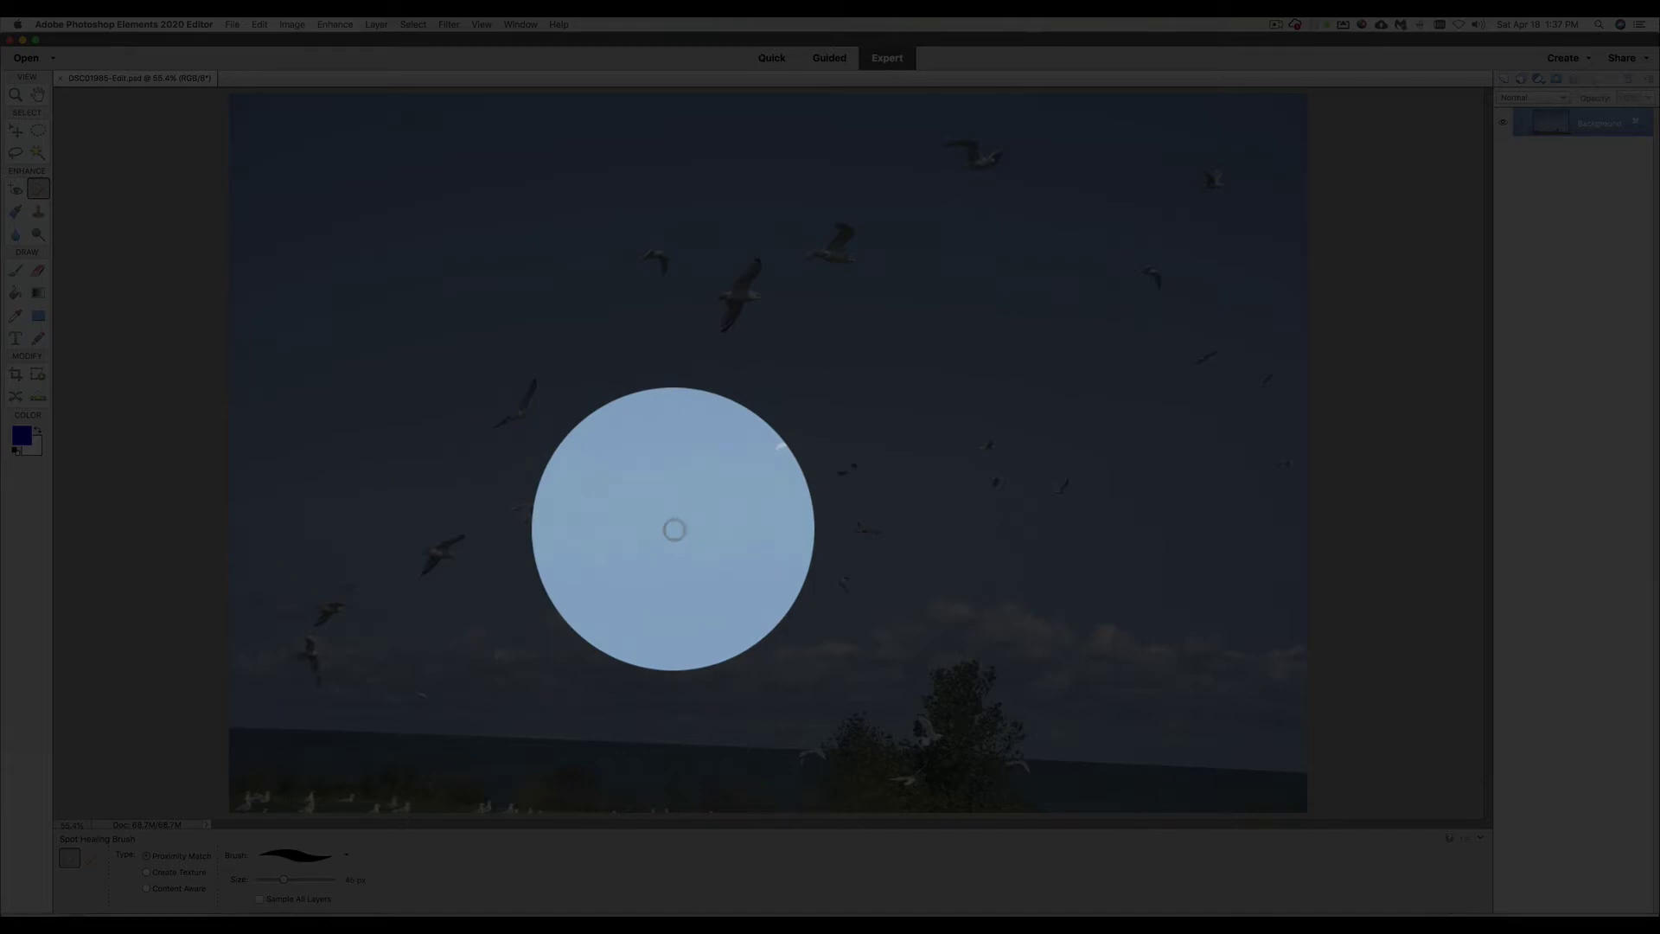
key("bracketright")
key("bracketright")
key("bracketright")
key("bracketright")
key("bracketright")
key("bracketright")
key("bracketright")
key("bracketright")
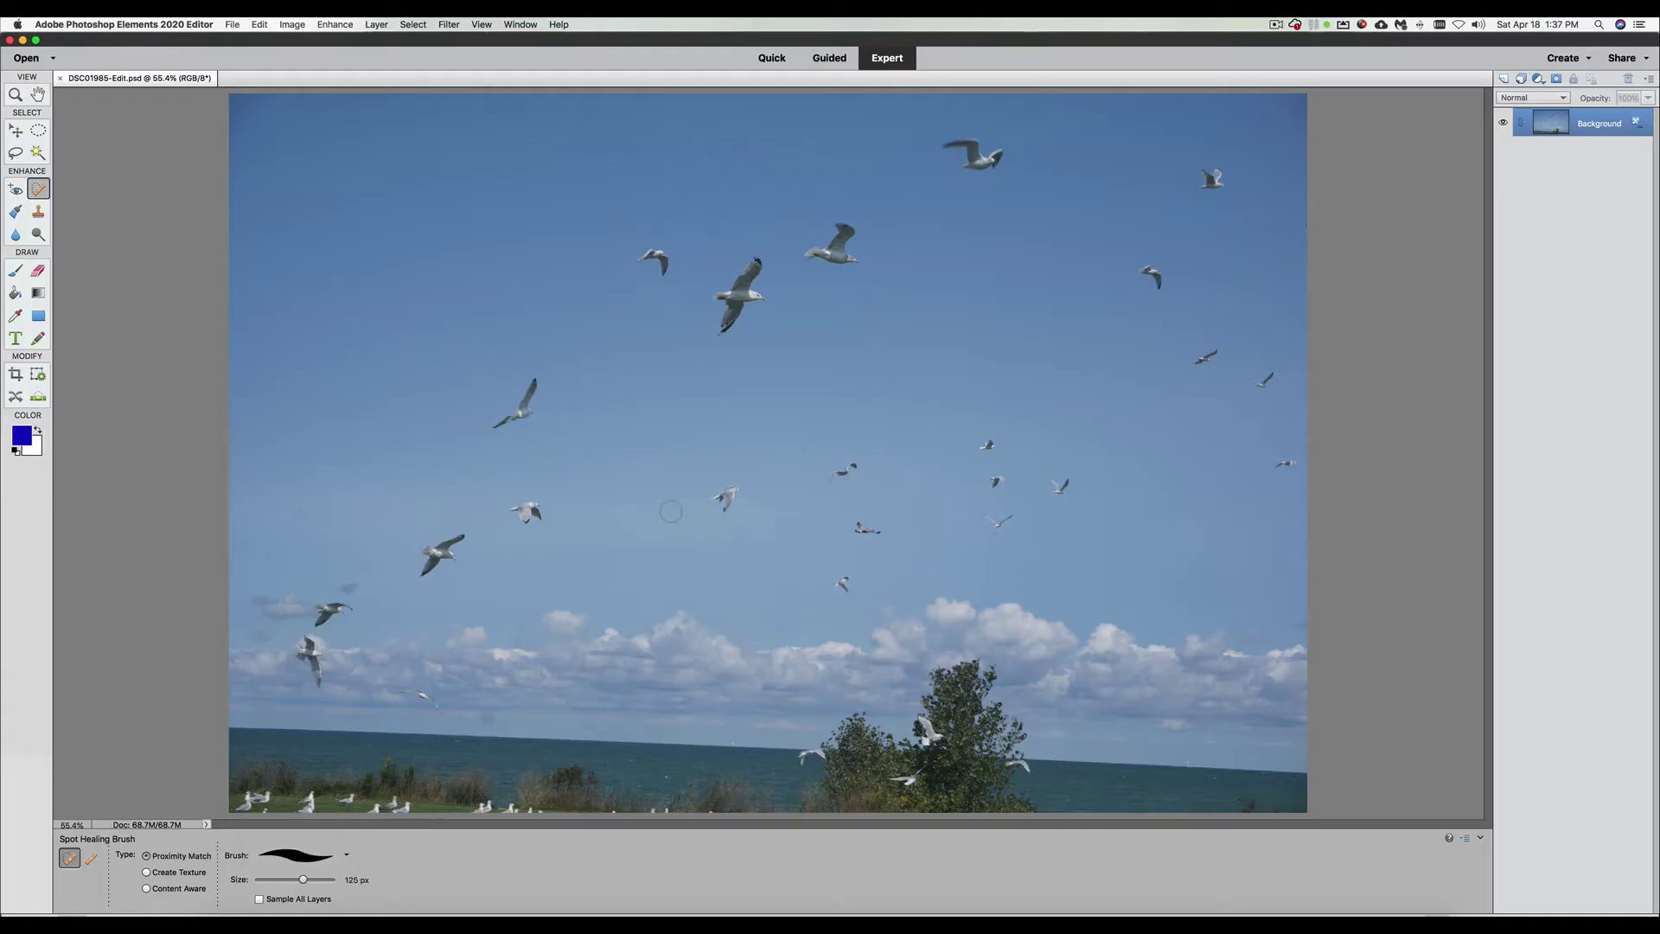
key("bracketright")
key("bracketright")
key("bracketright")
key("bracketleft")
key("bracketleft")
key("bracketleft")
- Try spot healing over three small gulls in the middle of the sky, and revert the photo
left_click(730, 501)
left_click(849, 475)
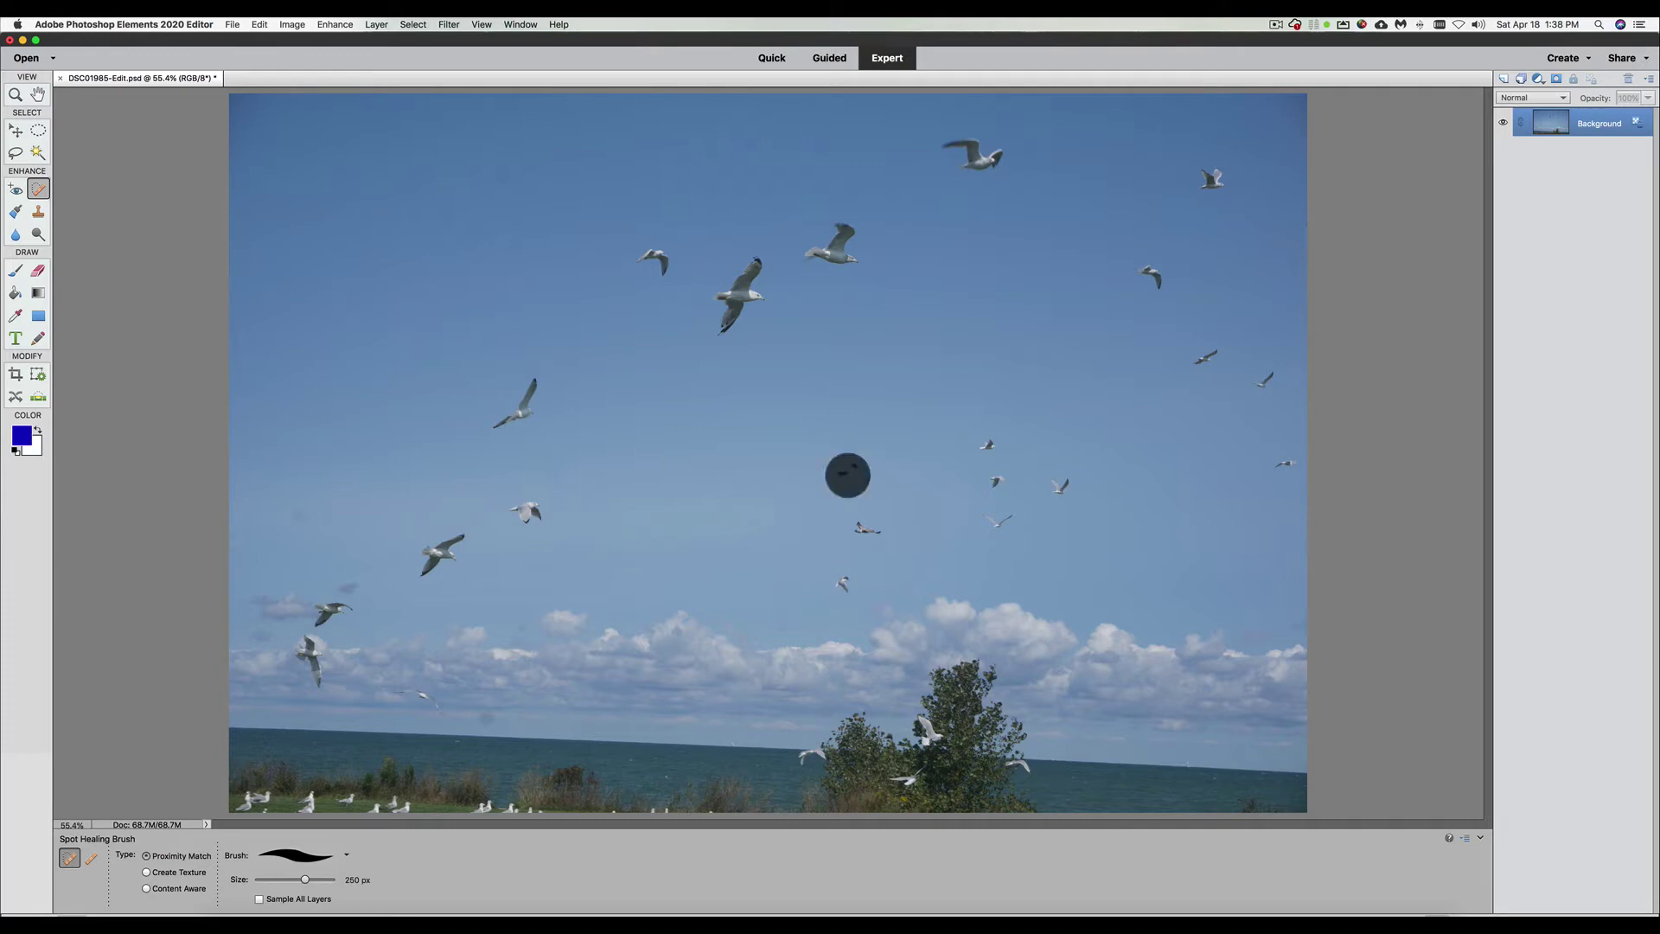
left_click(845, 573)
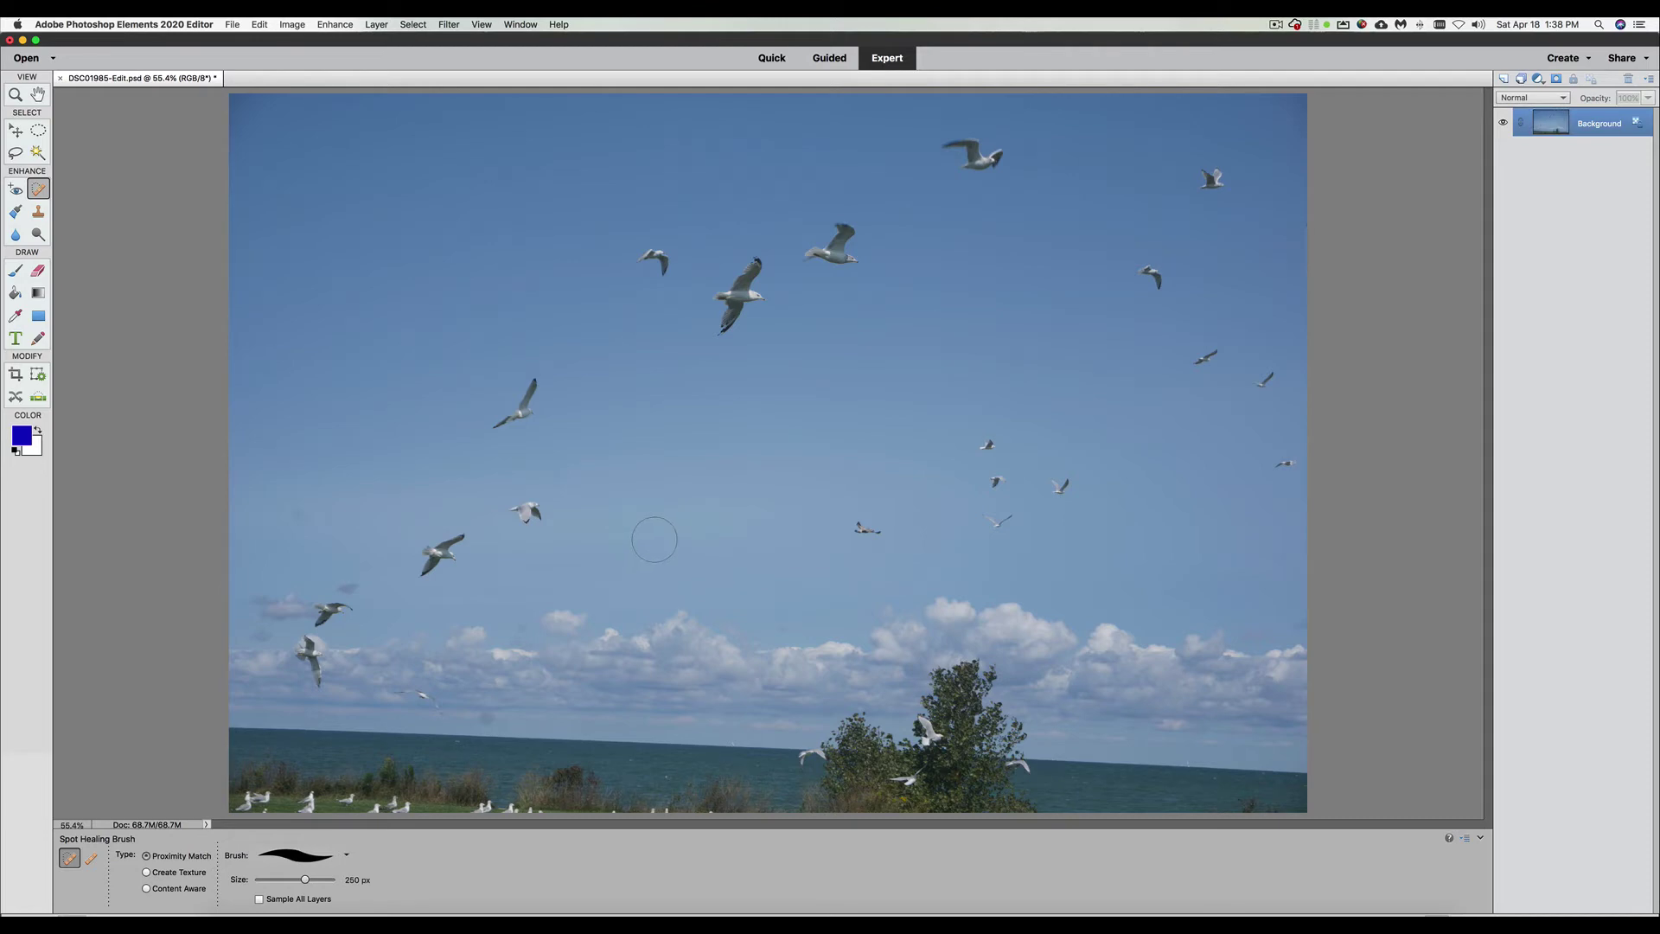
left_click(257, 25)
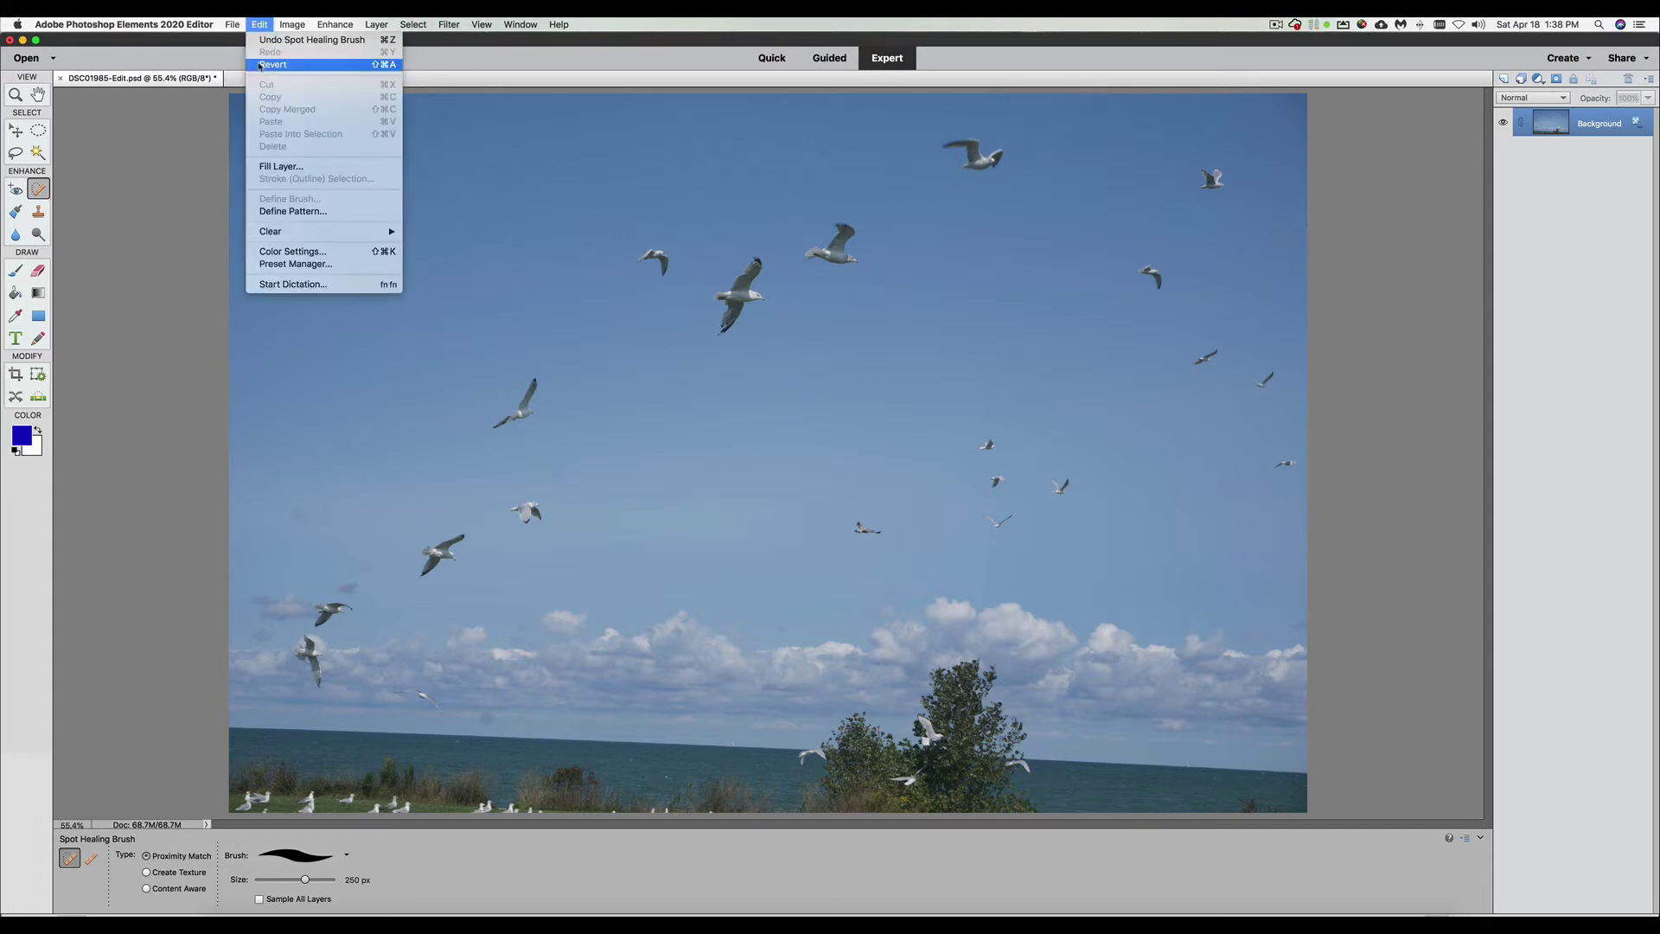
left_click(262, 64)
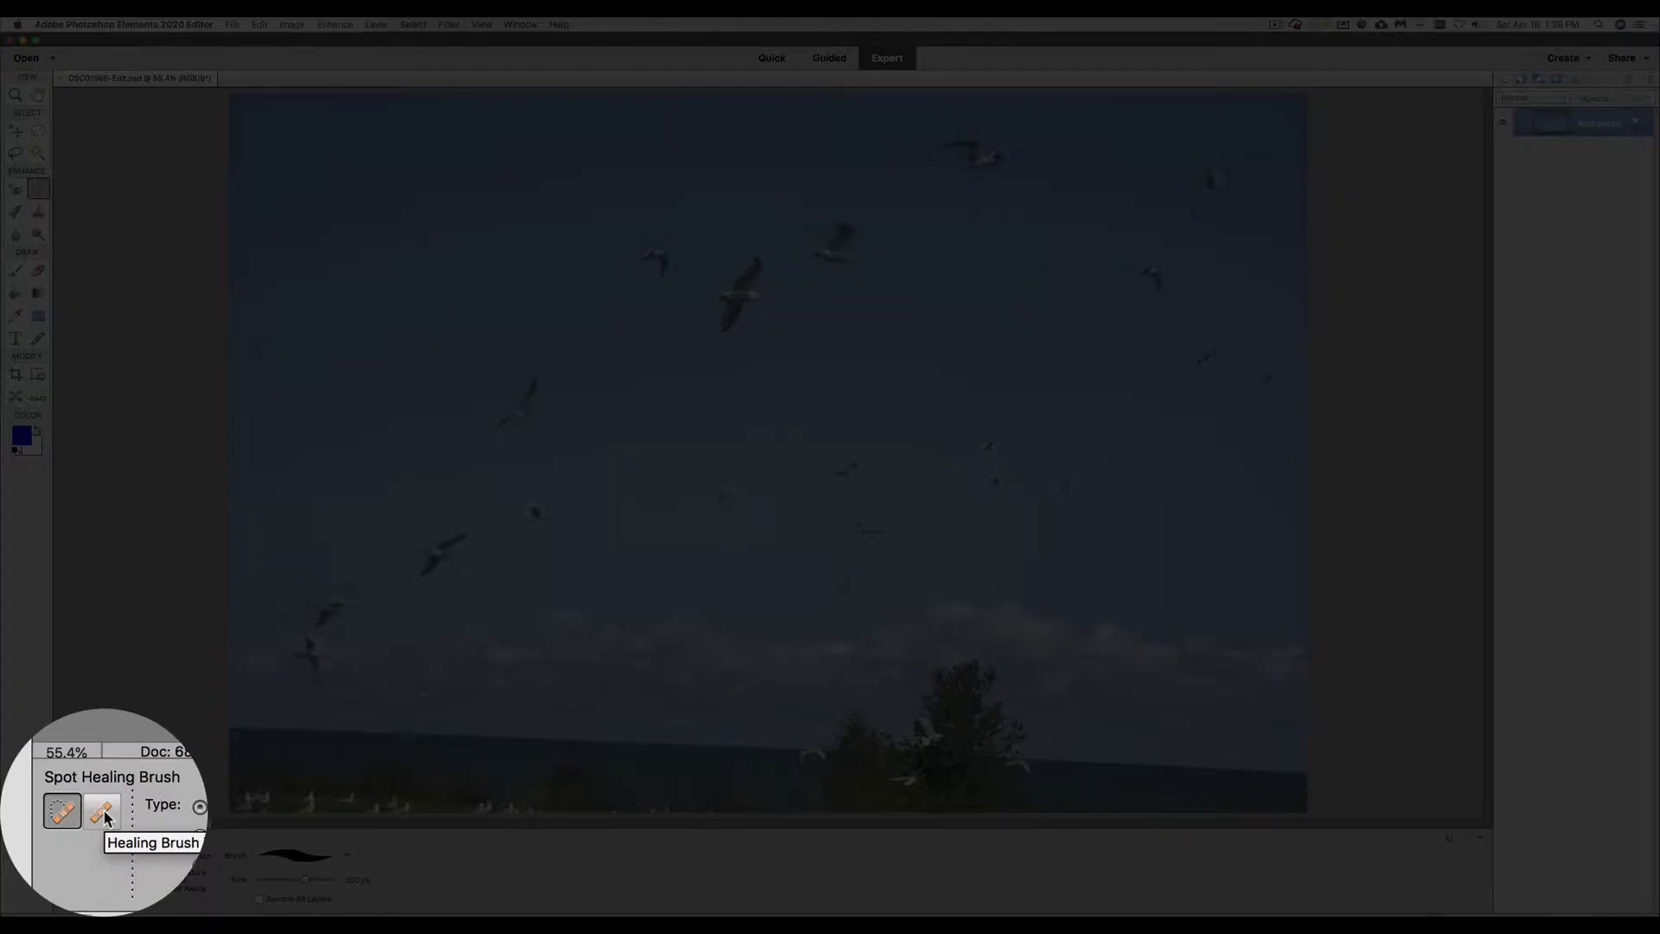
- Switch to the Healing Brush with a sampled source and set its brush size to 250 px
left_click(93, 858)
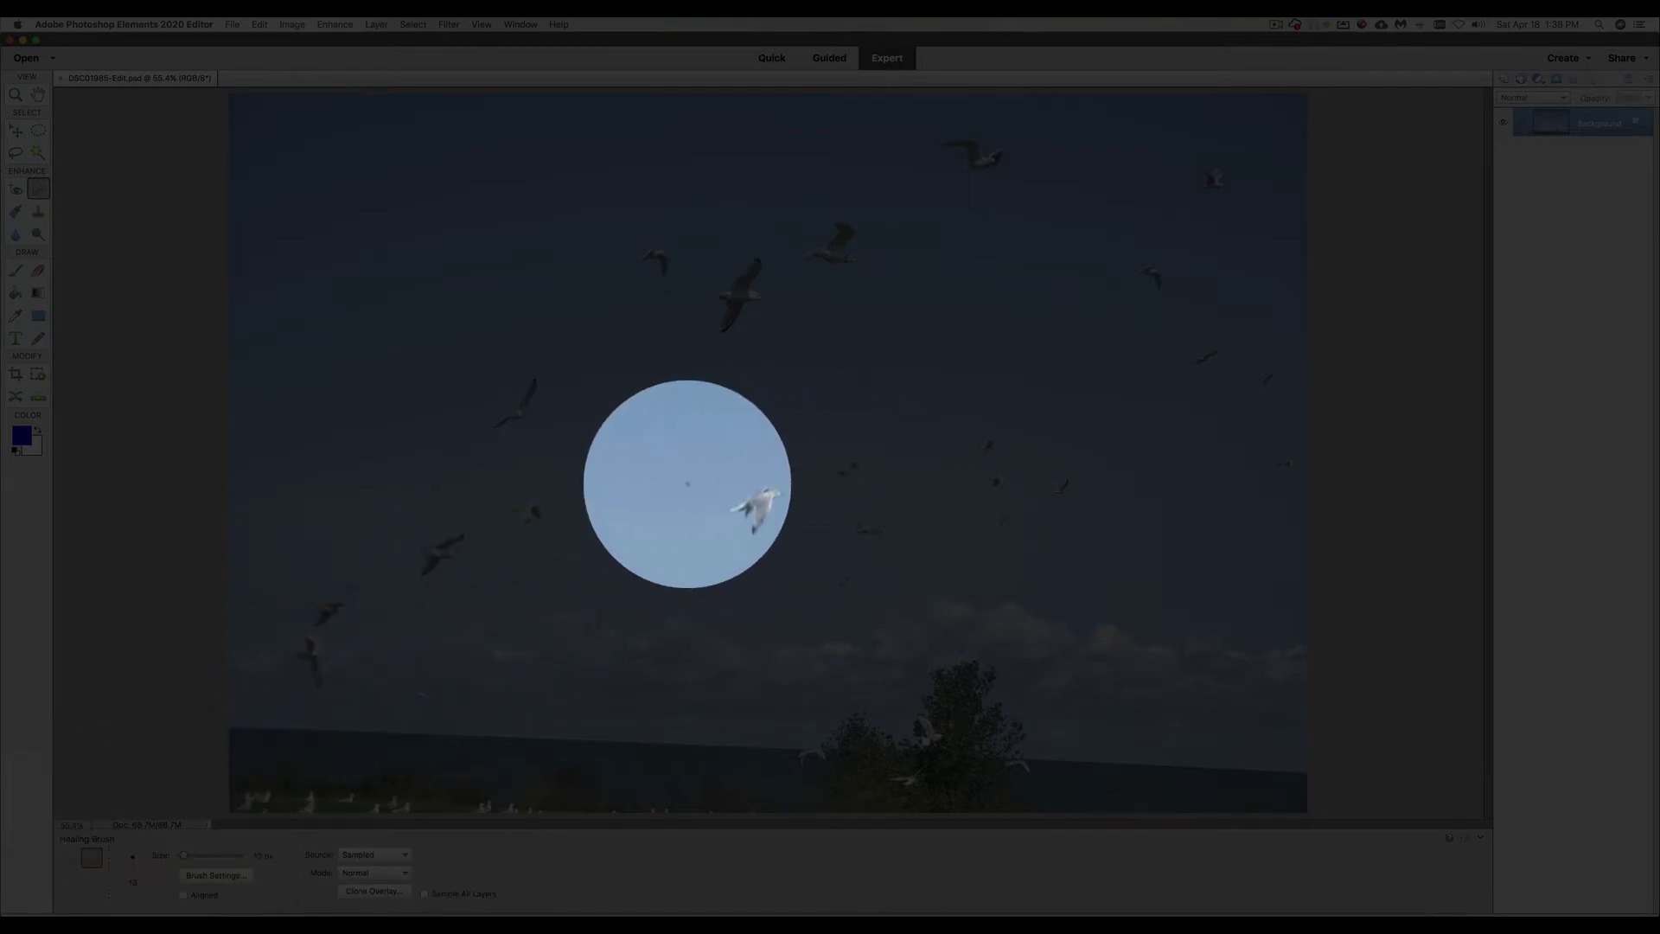
key("bracketright")
key("bracketright")
key("bracketright")
key("bracketright")
key("bracketright")
key("bracketright")
key("bracketright")
key("bracketright")
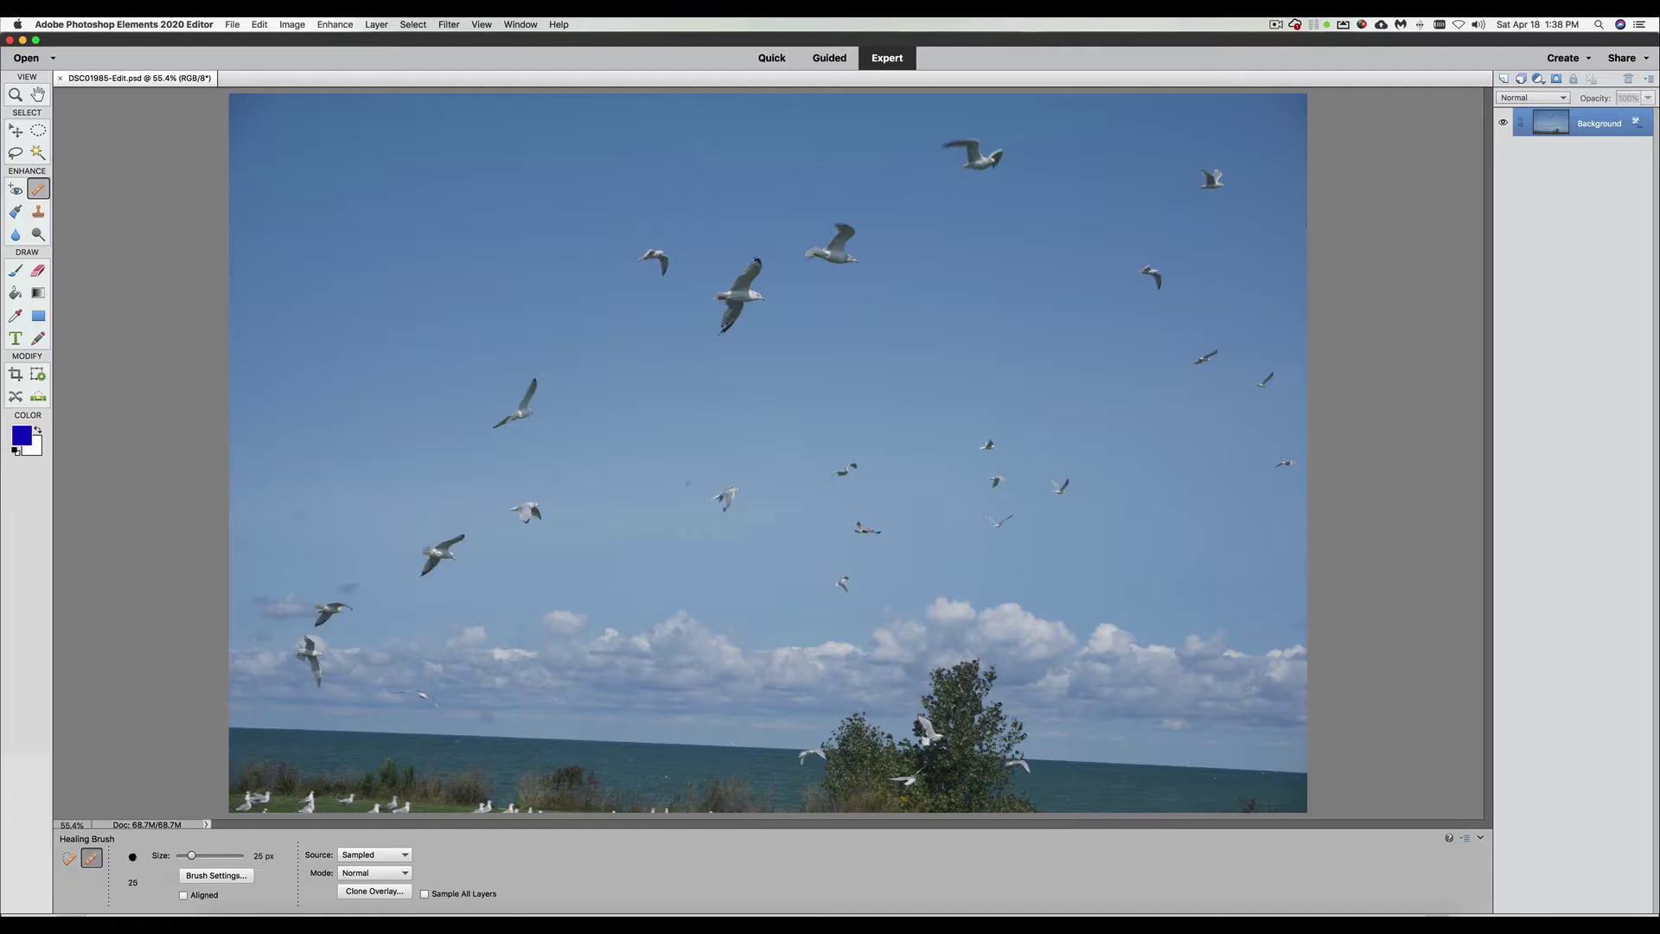
key("bracketright")
key("bracketright")
key("bracketright")
key("bracketright")
key("bracketright")
key("bracketright")
- Sample clear sky beside the small gull in the middle of the photo and paint the gull out with the Healing Brush
left_click(729, 502)
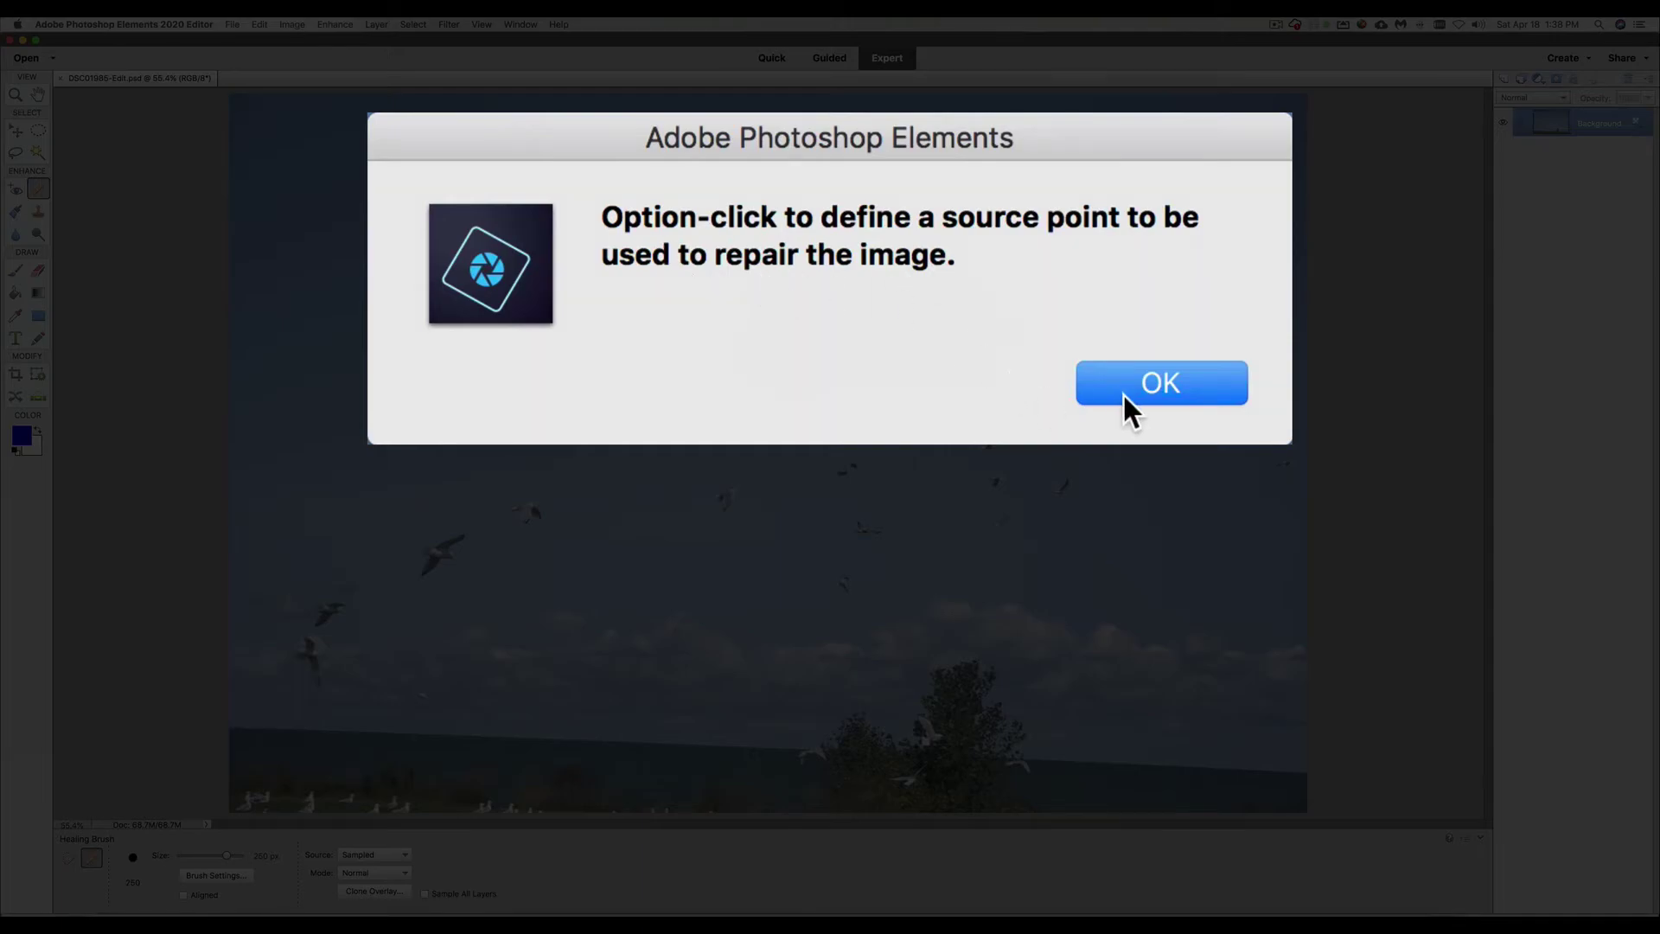
left_click(1124, 393)
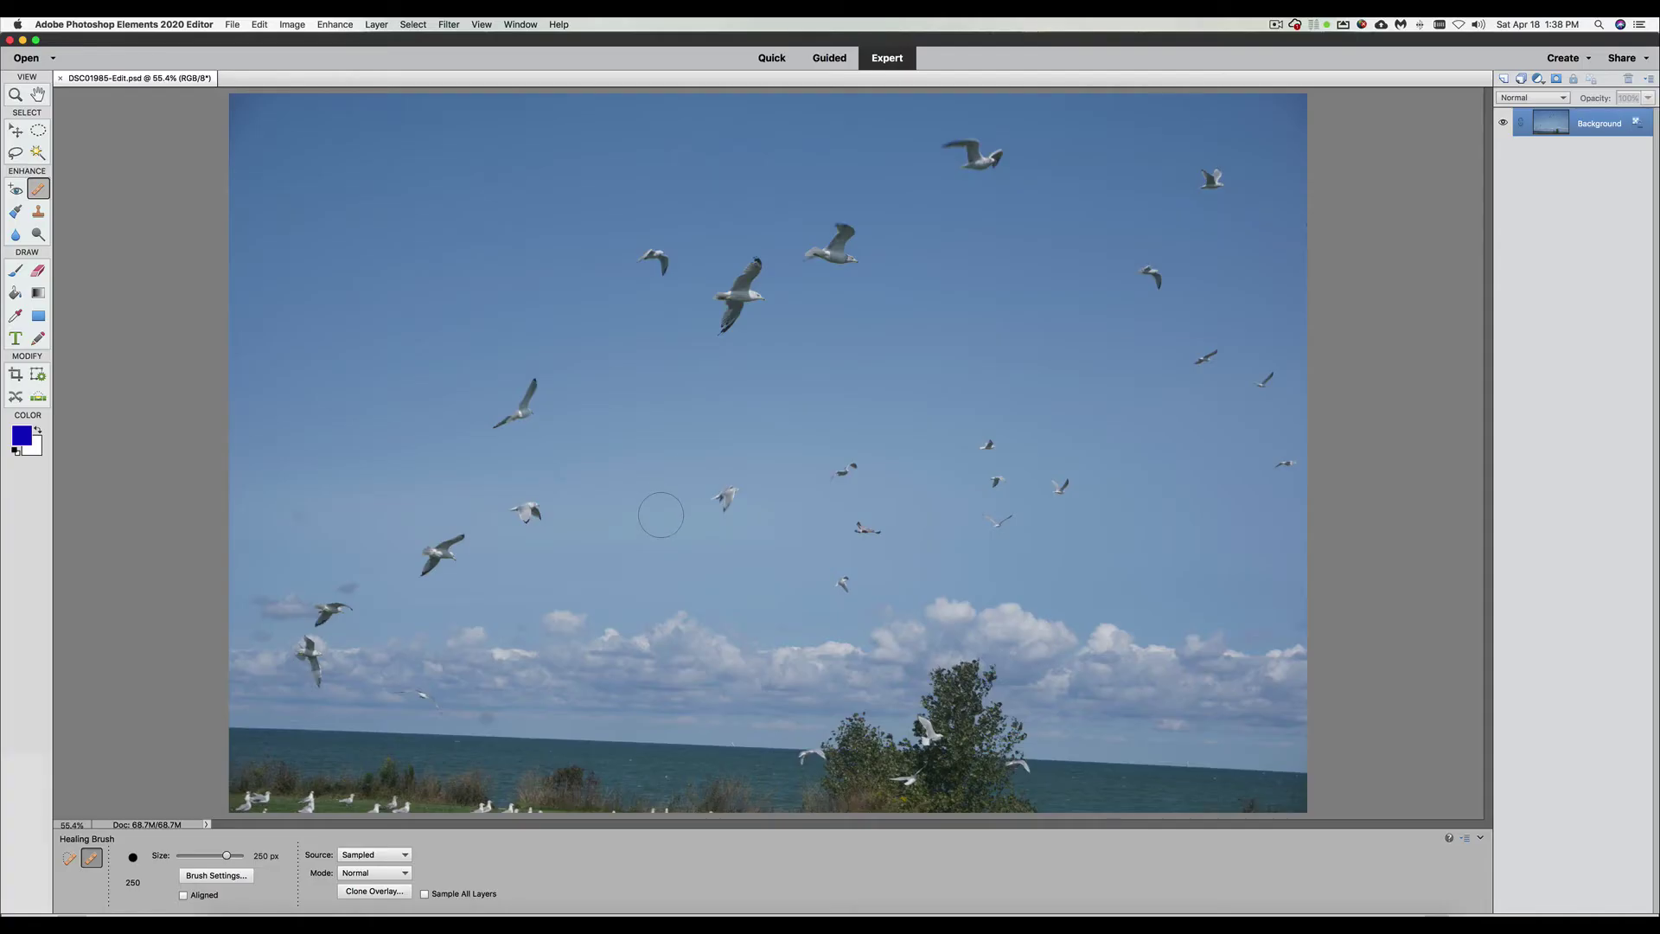
key("alt")
key("alt")
left_click_drag(724, 499, 694, 507)
left_click(727, 500)
- Sample nearby sky and paint out the large gull near the photo's upper edge with a 500 px Healing Brush
left_click(667, 391)
left_click(608, 452)
left_click(299, 520)
left_click(869, 391)
left_click(902, 132)
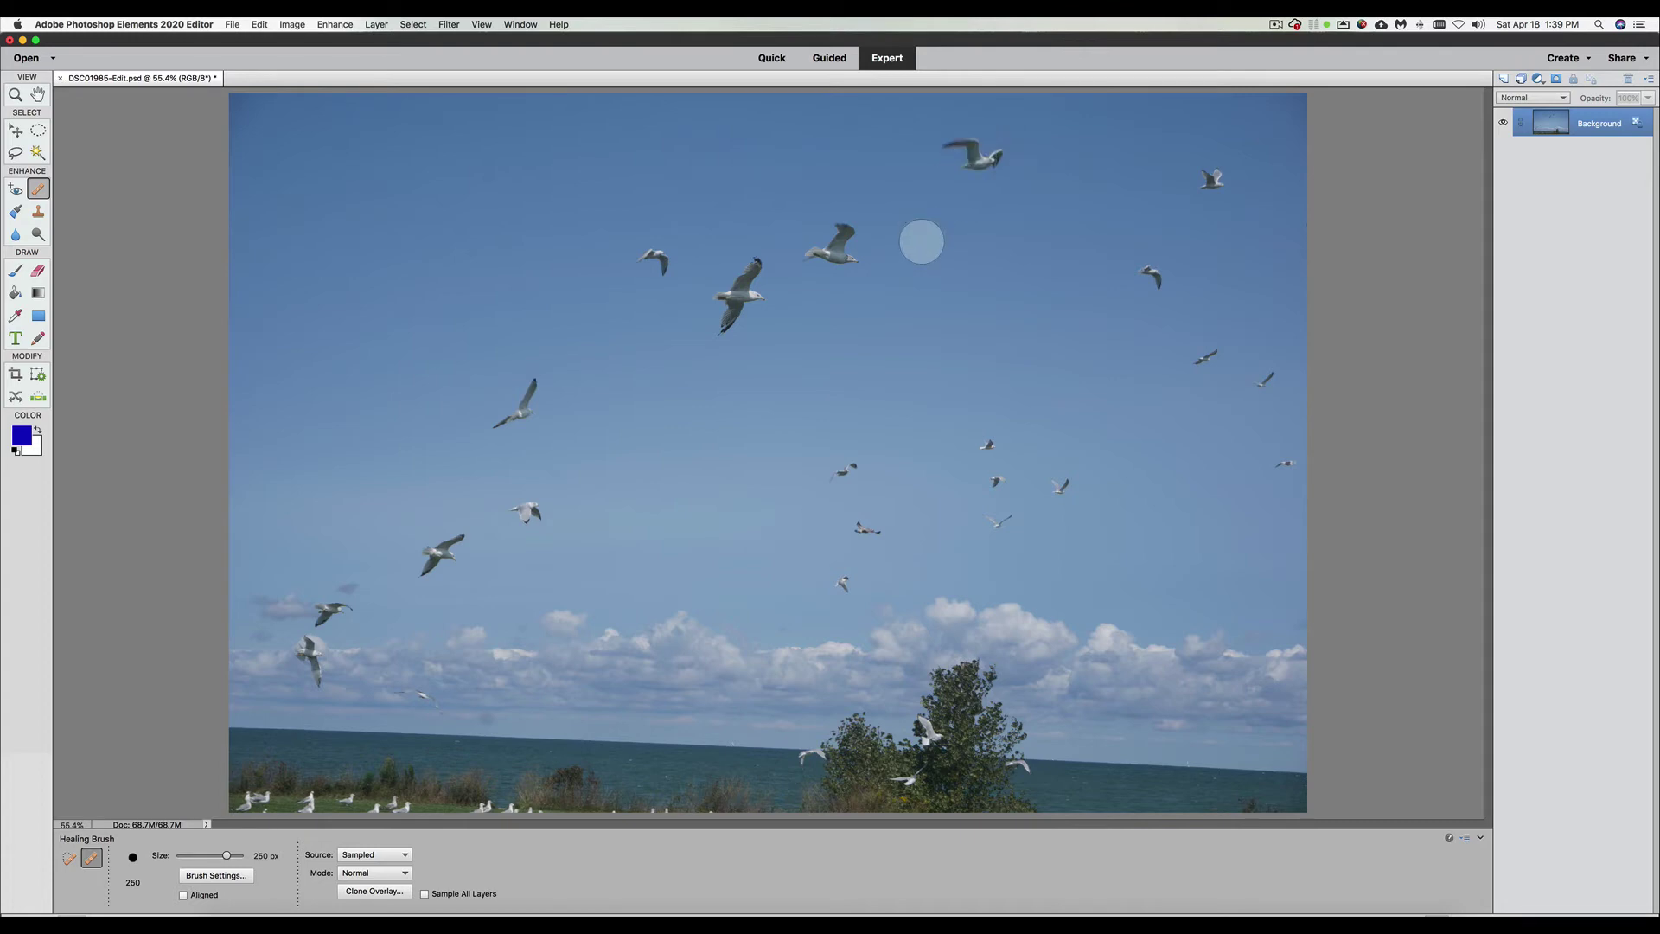
key("bracketright")
key("bracketright")
key("bracketright")
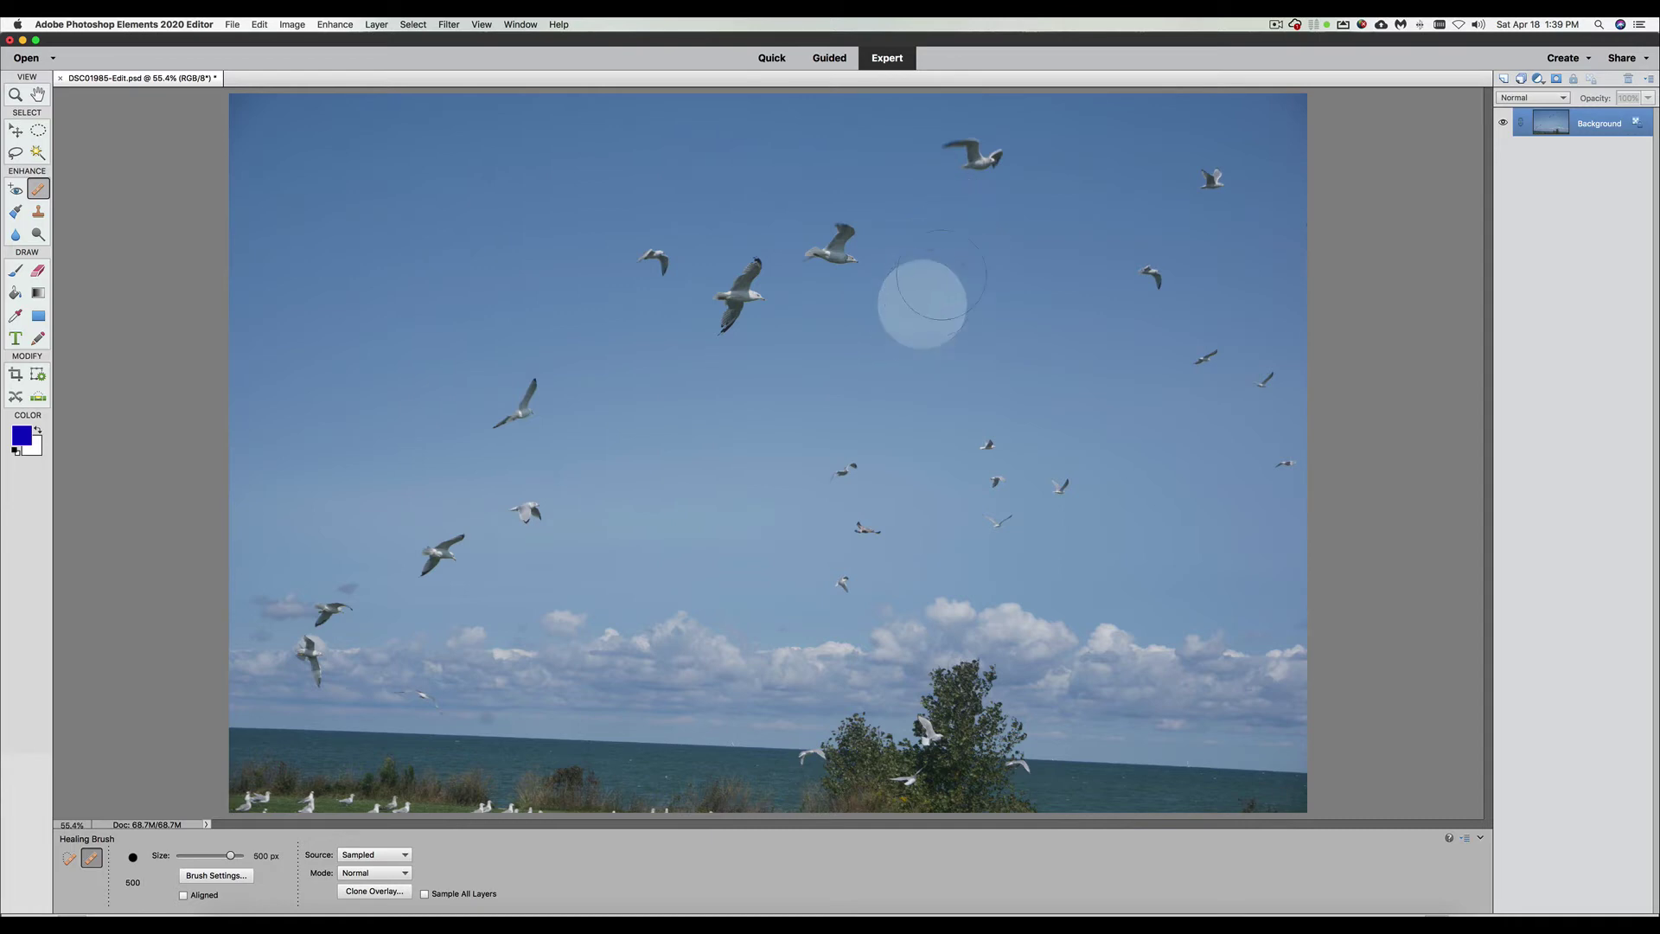
left_click(973, 161)
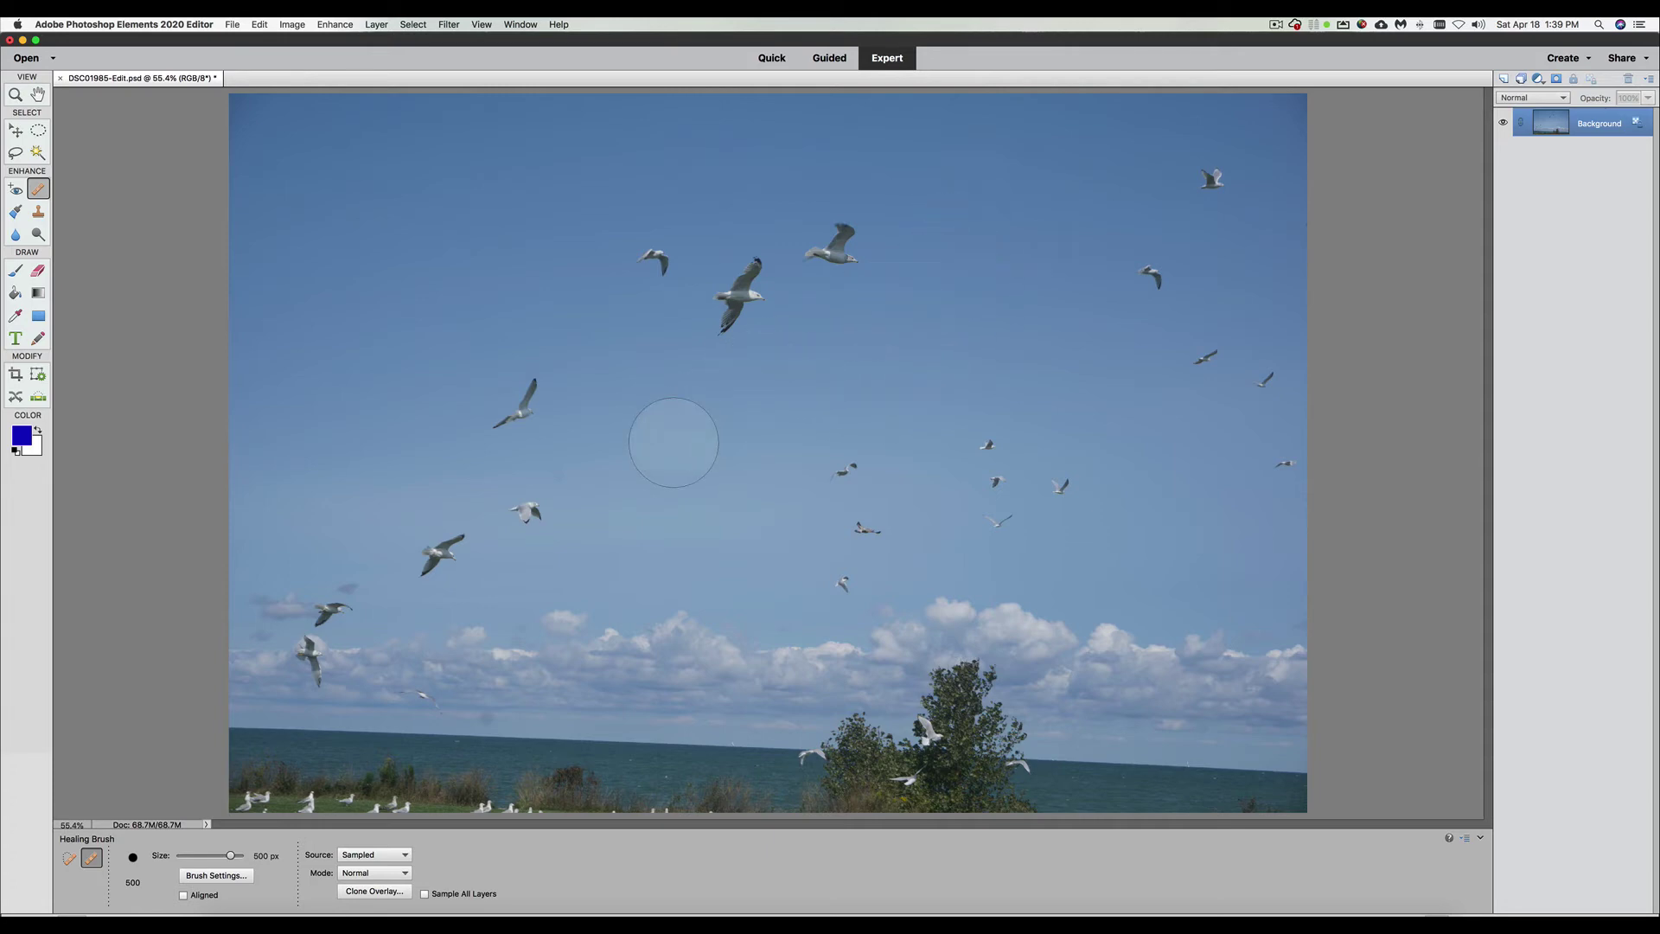
- Heal the gull in the upper right of the photo with a 200 px brush and adjacent sky, and revert the photo
key("bracketleft")
key("bracketleft")
key("bracketleft")
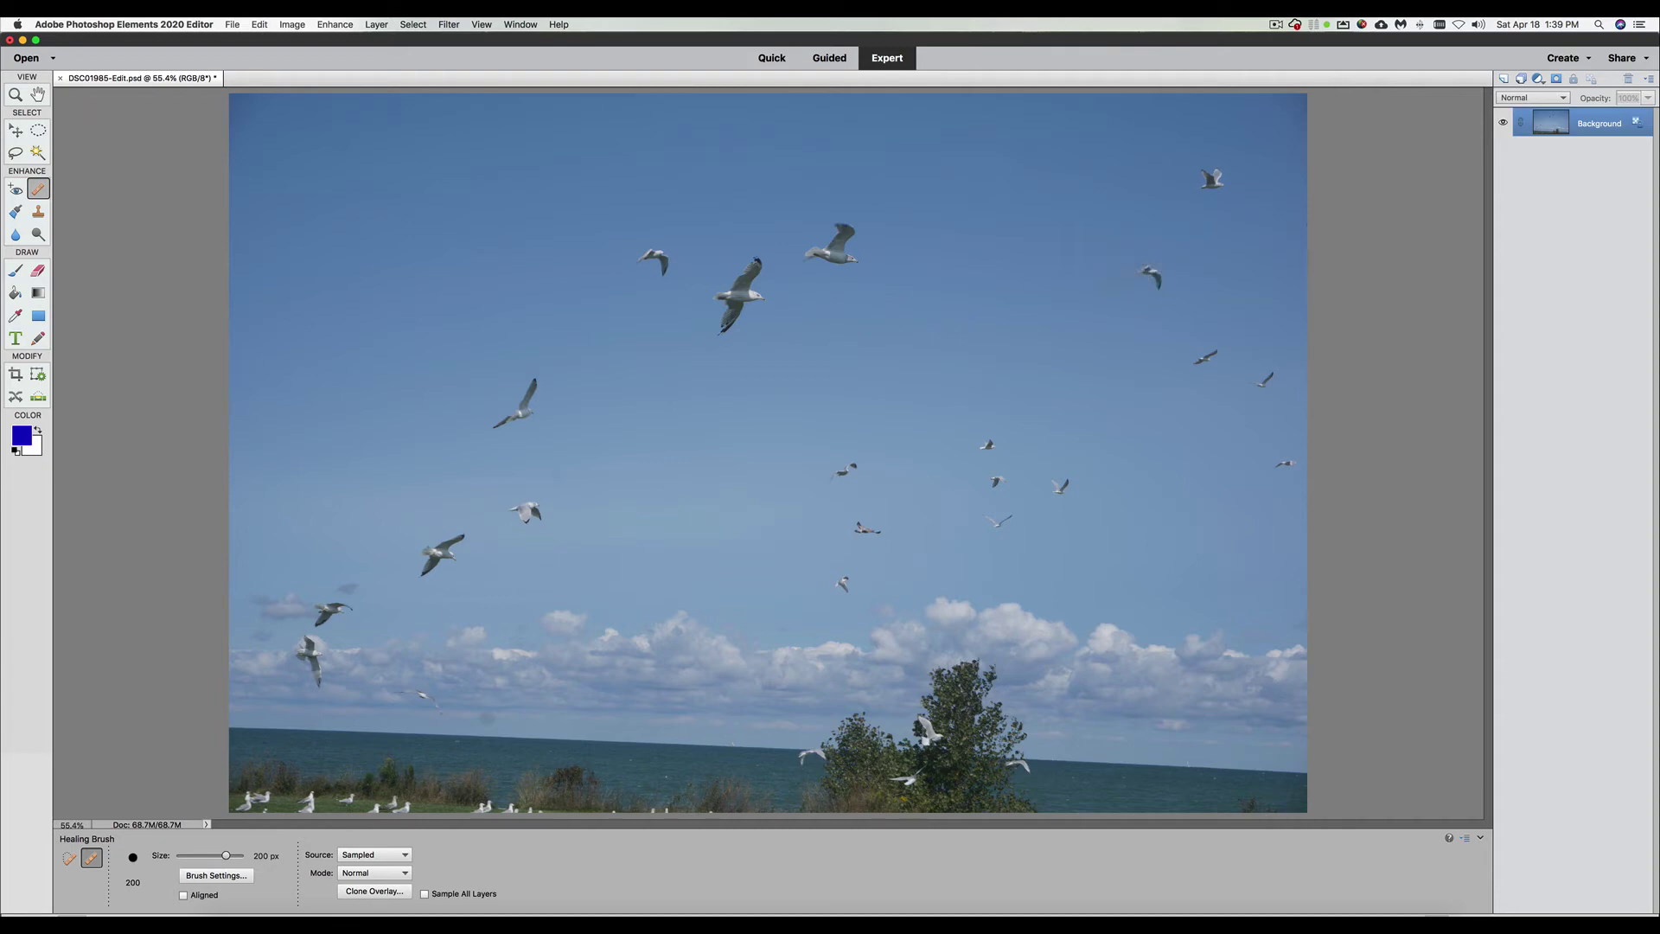
left_click(1111, 275, "alt")
left_click_drag(1146, 270, 1158, 277)
left_click(259, 28)
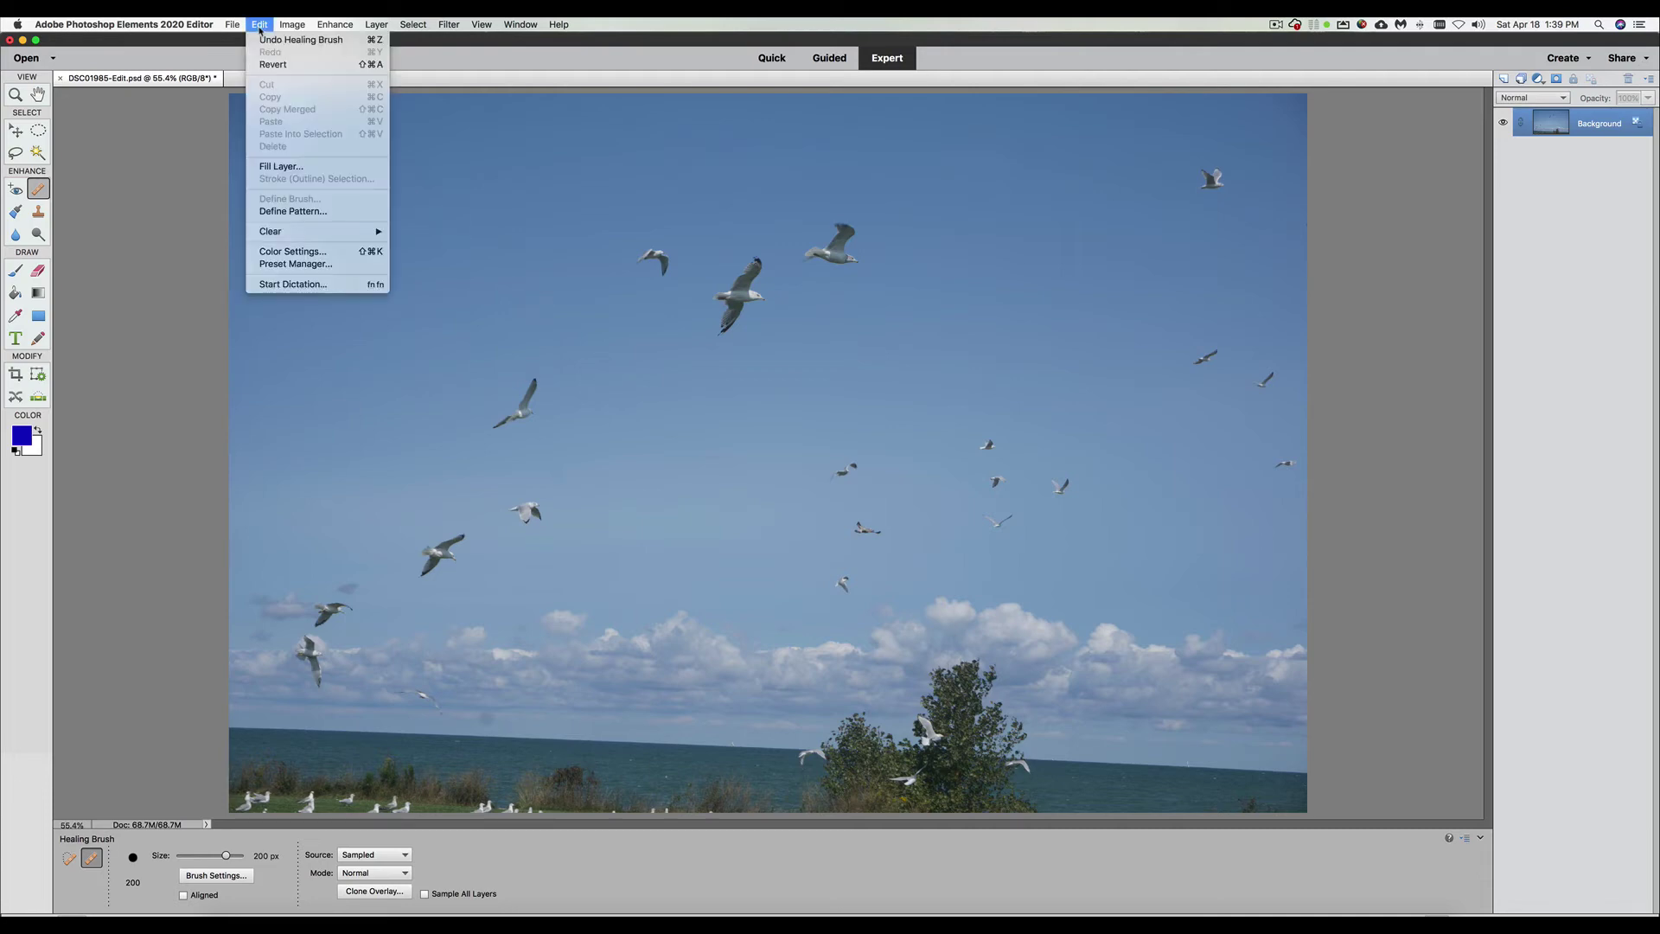
left_click(260, 66)
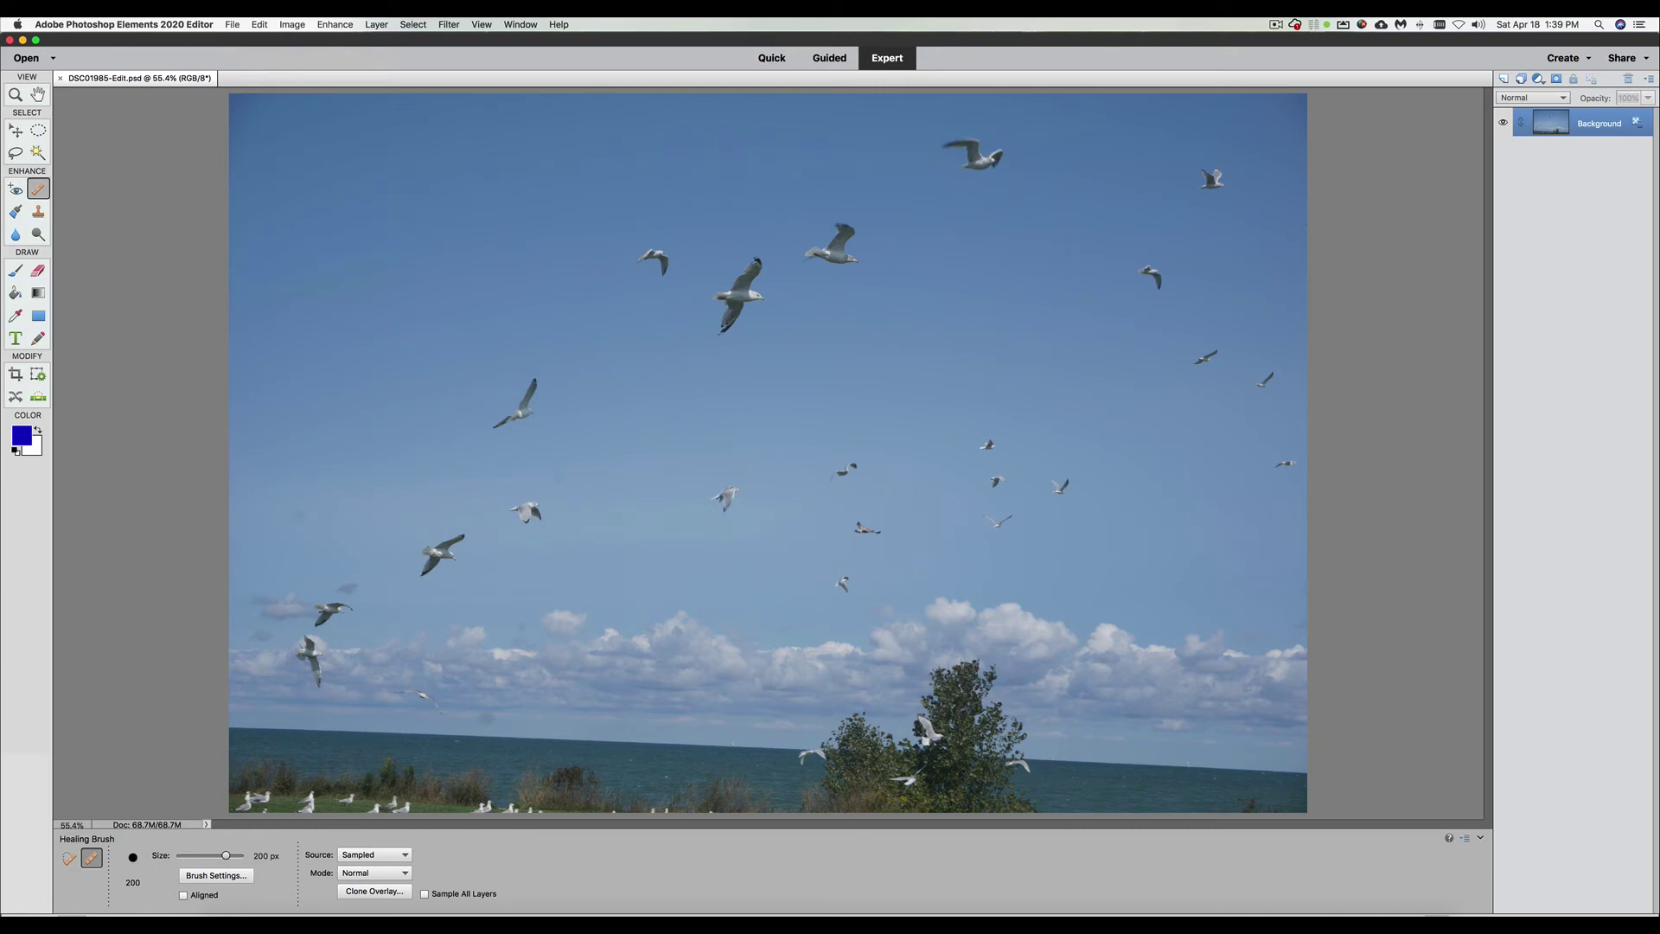
- Activate the Clone Stamp with a 300 px brush and sample clear sky near the small gulls
left_click(39, 212)
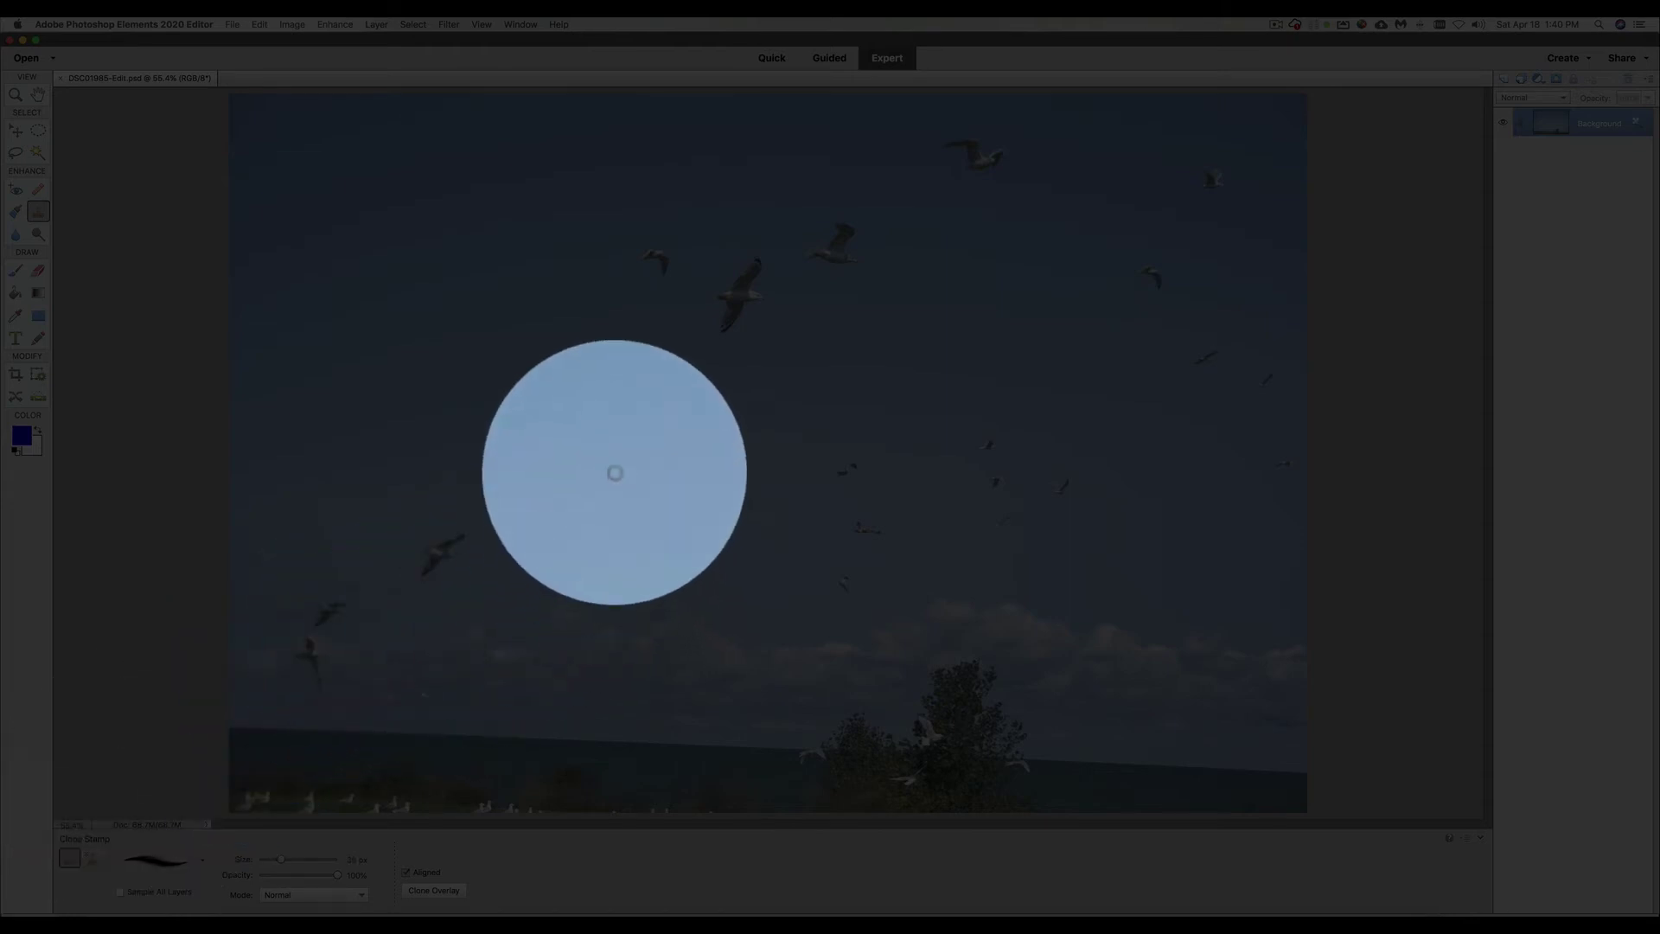
key("bracketright")
key("bracketright")
key("bracketright")
key("bracketright")
key("bracketright")
key("bracketright")
key("bracketright")
key("bracketright")
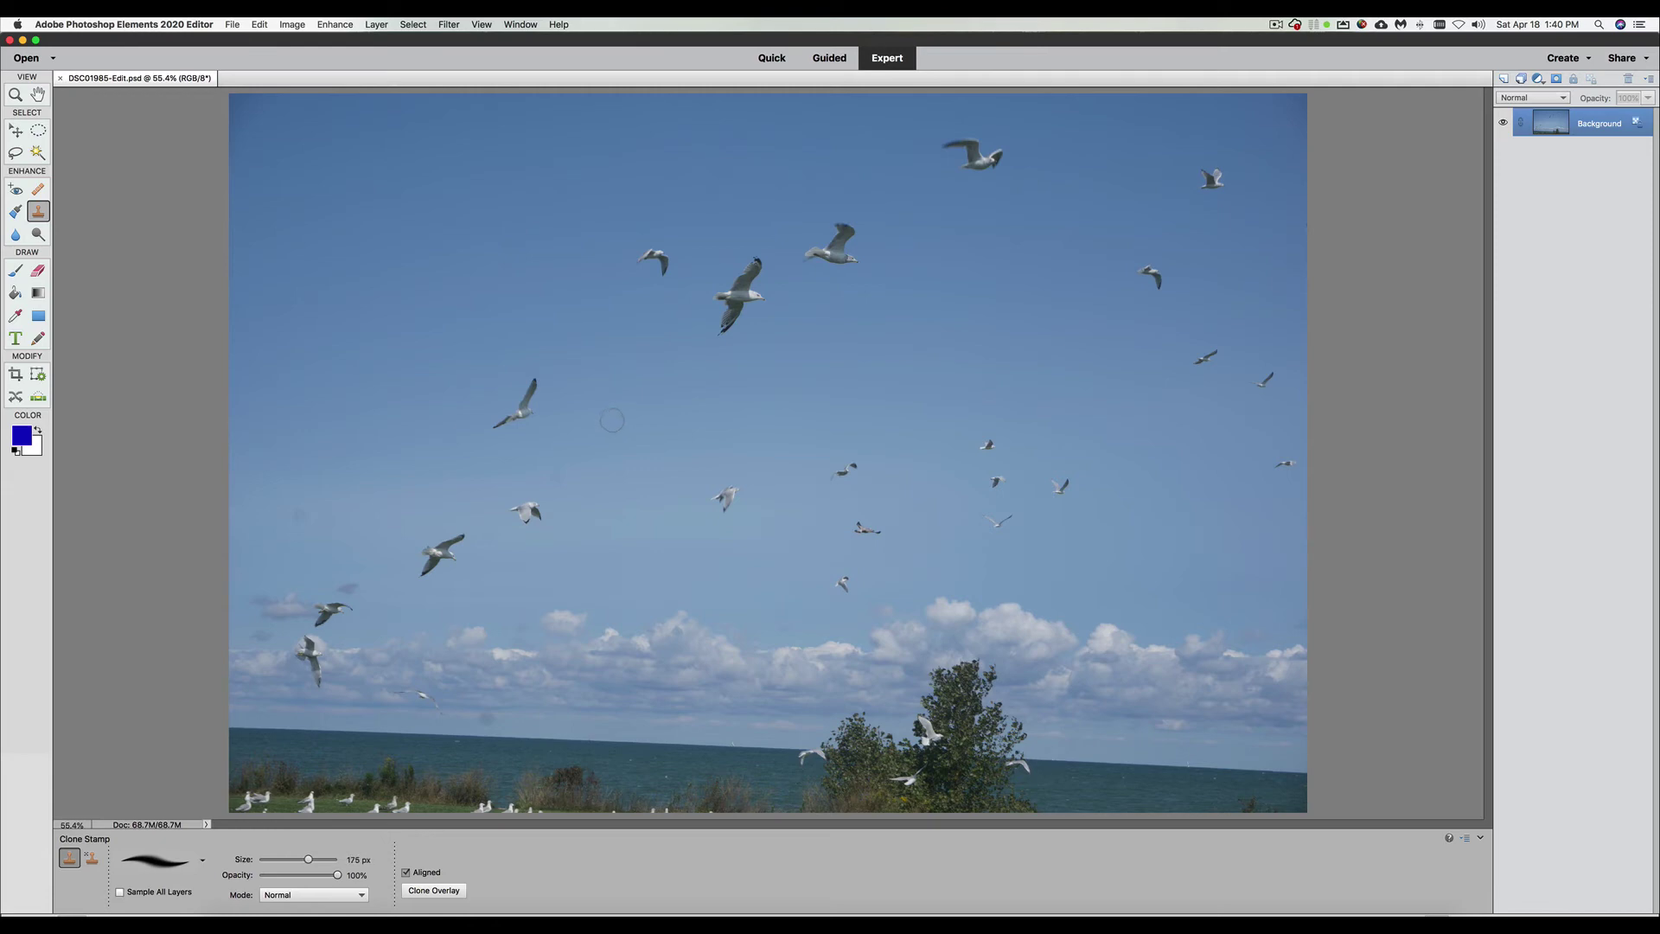
key("bracketright")
key("bracketright")
key("bracketright")
key("bracketright")
key("bracketright")
left_click(871, 460)
key("bracketleft")
key("bracketleft")
- Clone sky over two small gulls in the middle of the photo
left_click(729, 501)
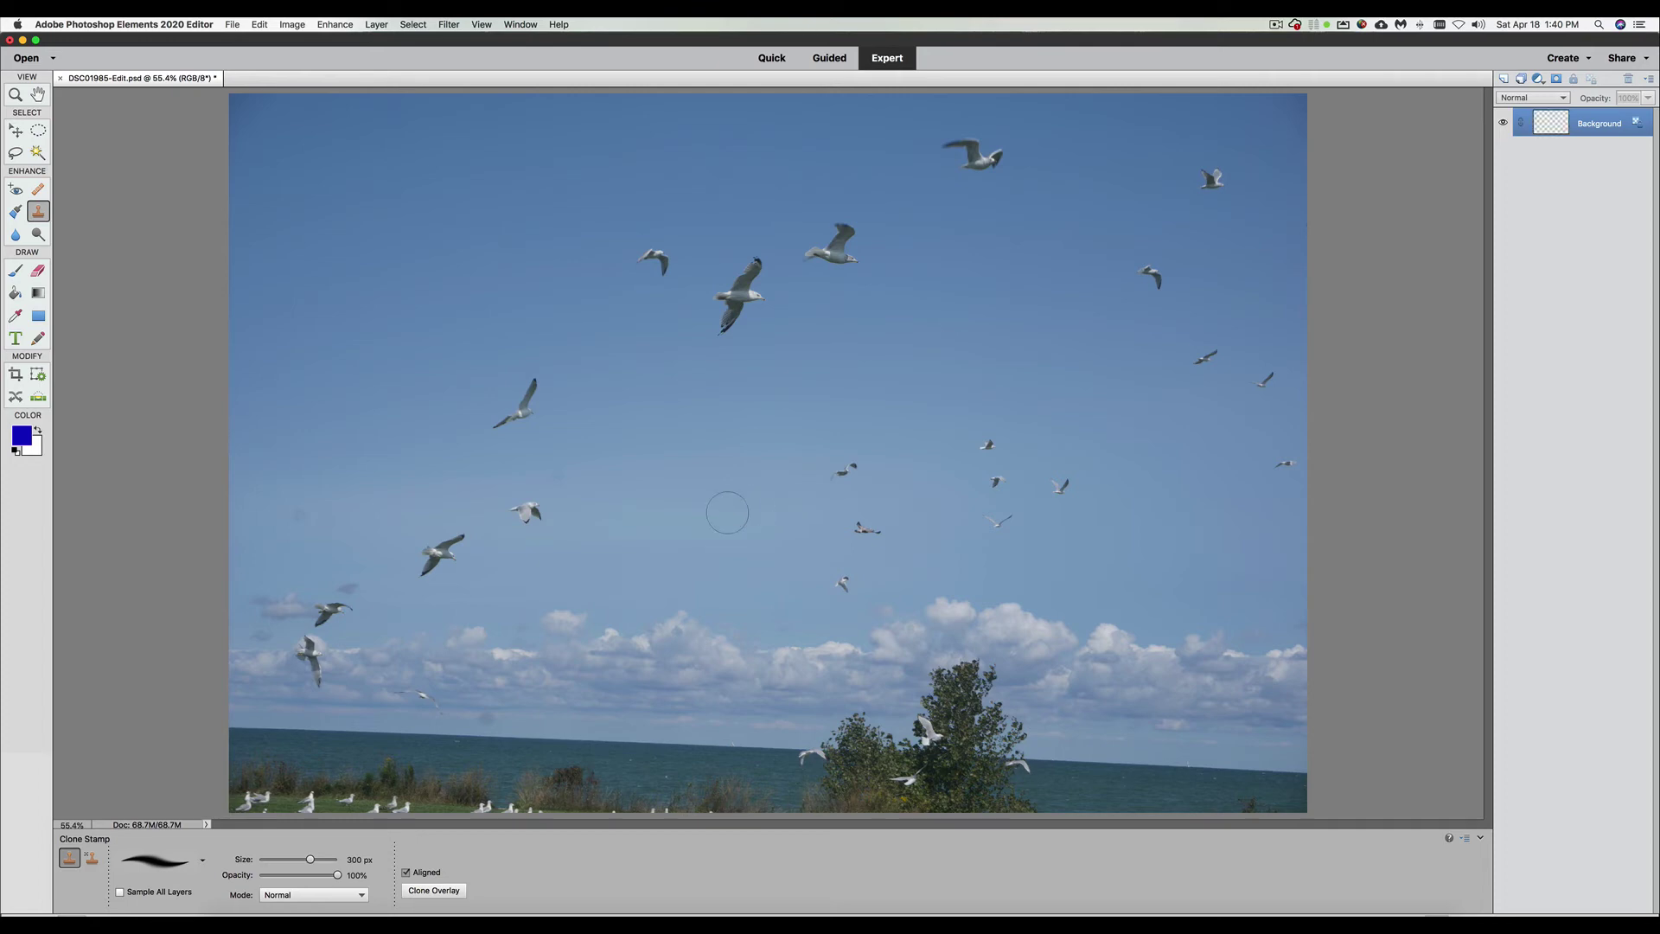
mouse_move(726, 519)
left_mouse_down()
mouse_move(773, 517)
mouse_move(782, 492)
left_mouse_up()
left_click(846, 471)
- Switch to the Pattern Stamp, choose a black-and-white speckled pattern and set the brush size to 500 px
left_click(92, 858)
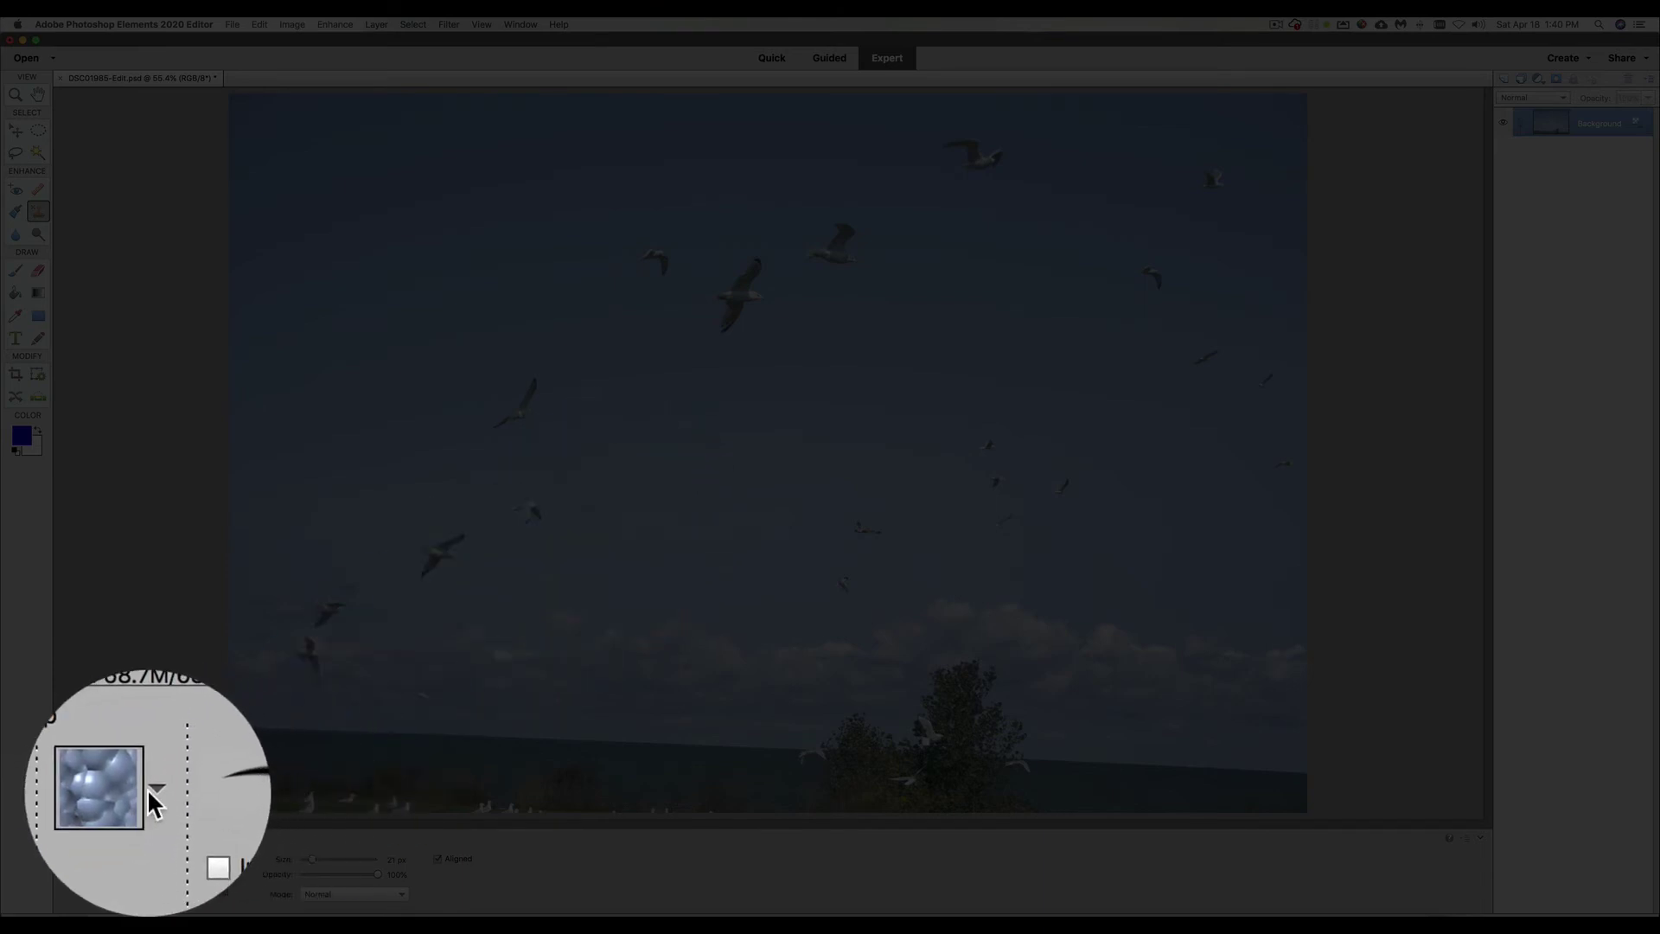
left_click(152, 863)
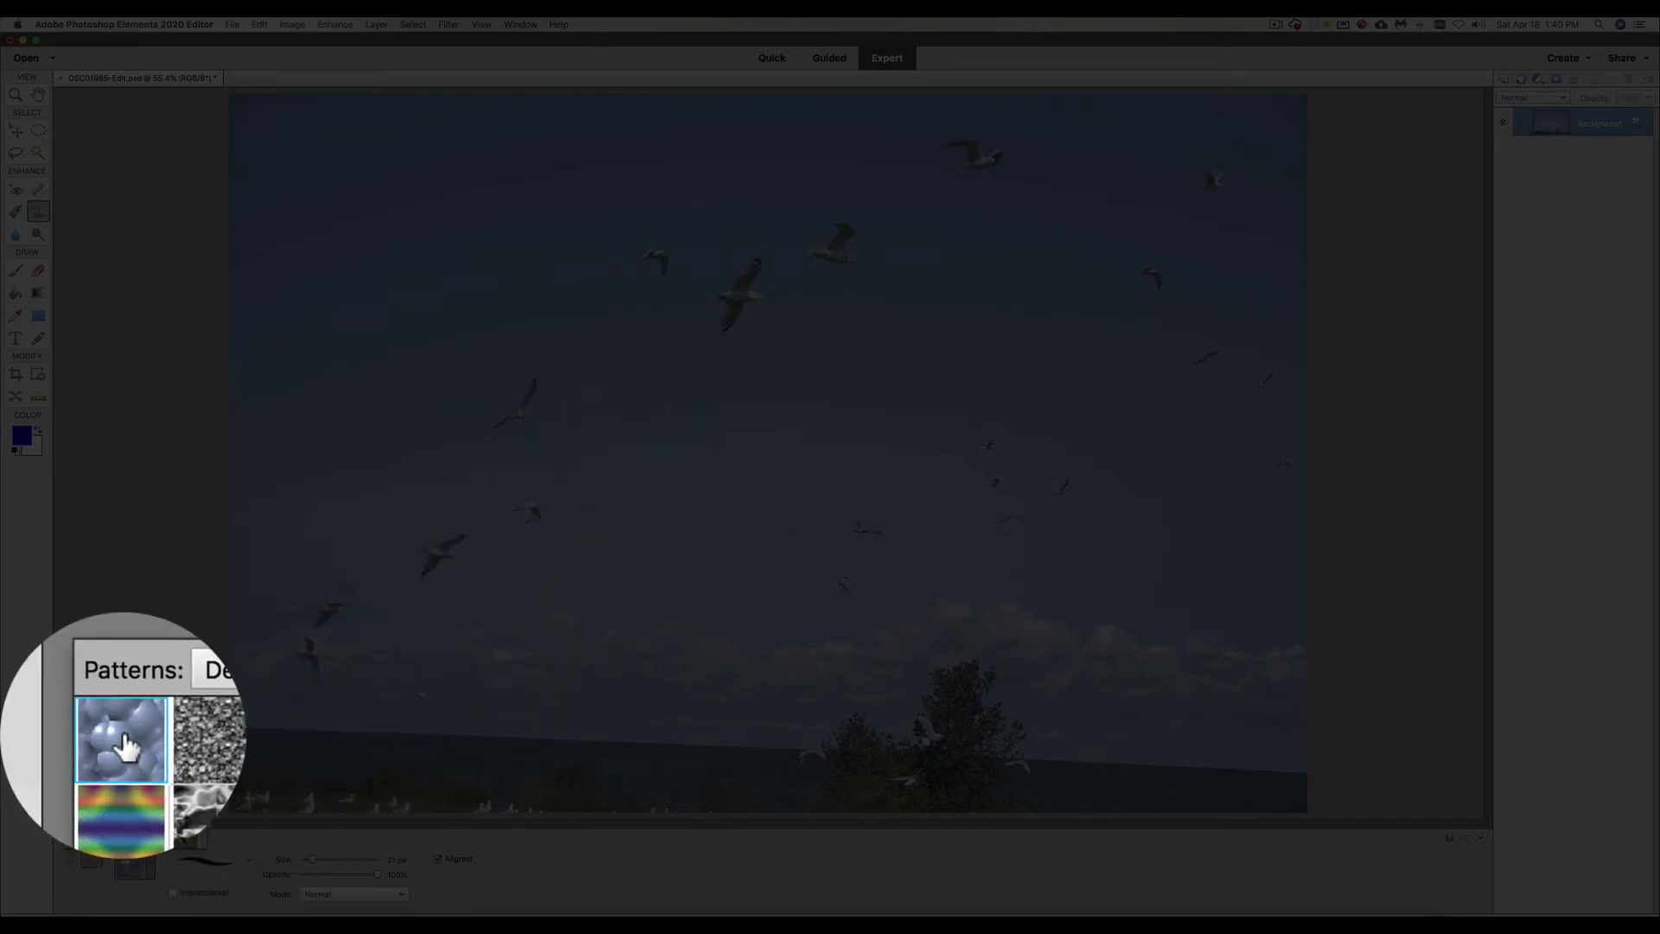
left_click(113, 798)
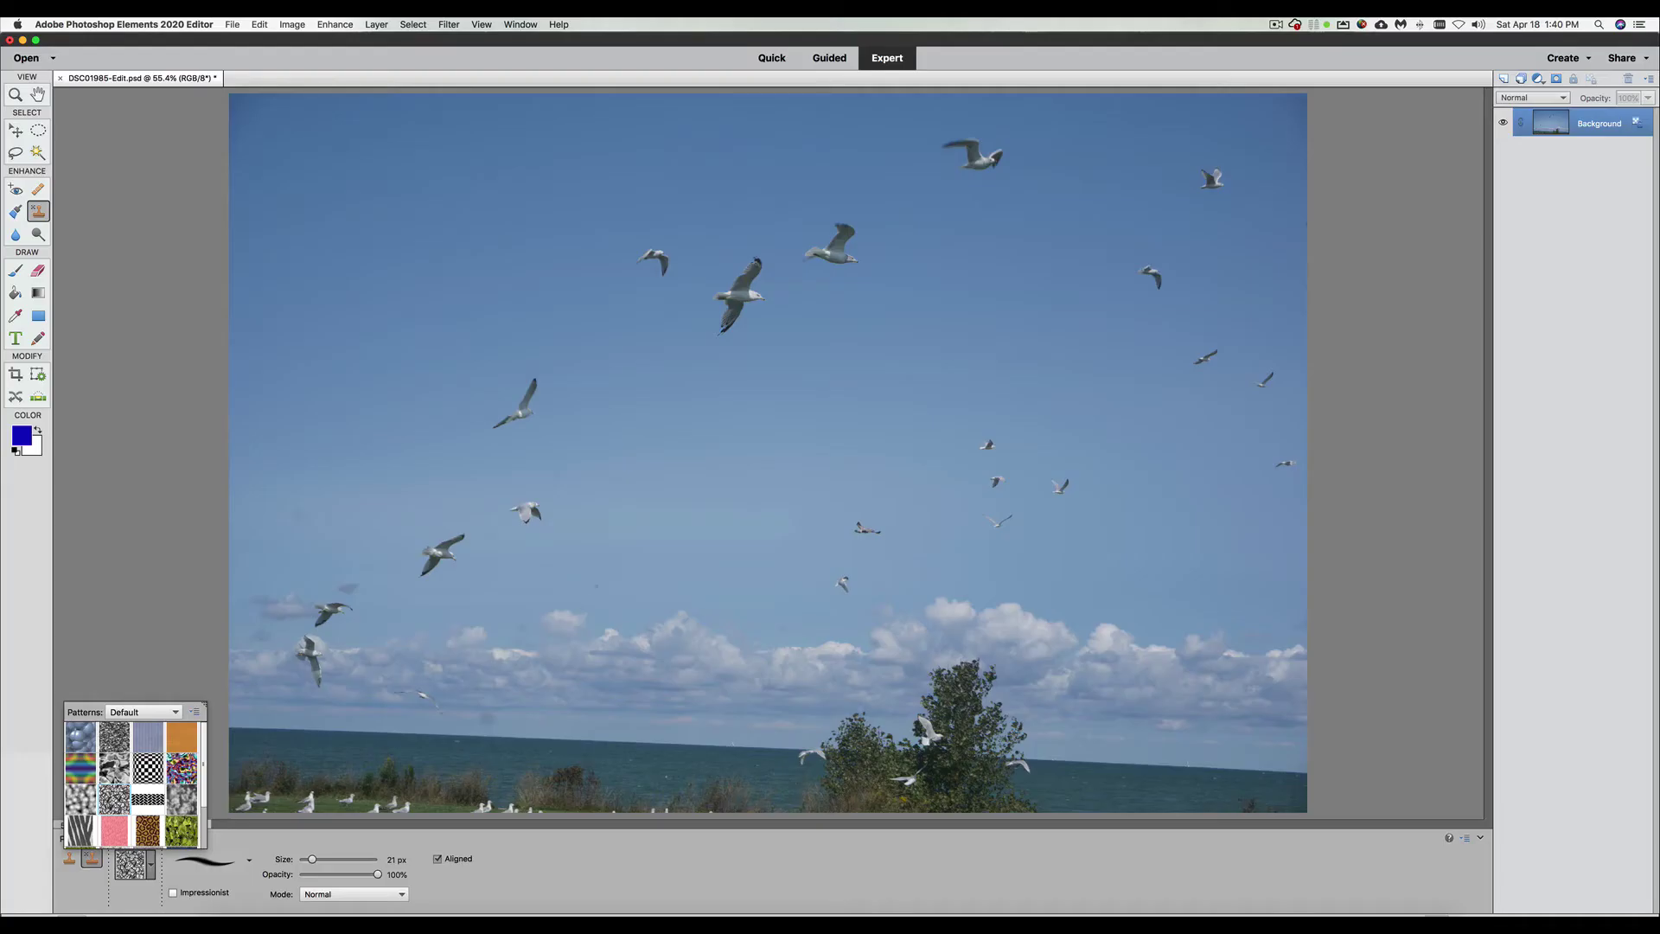
key("bracketright")
key("bracketright")
key("bracketright")
key("bracketright")
key("bracketright")
key("bracketright")
key("bracketright")
key("bracketright")
key("bracketright")
key("bracketright")
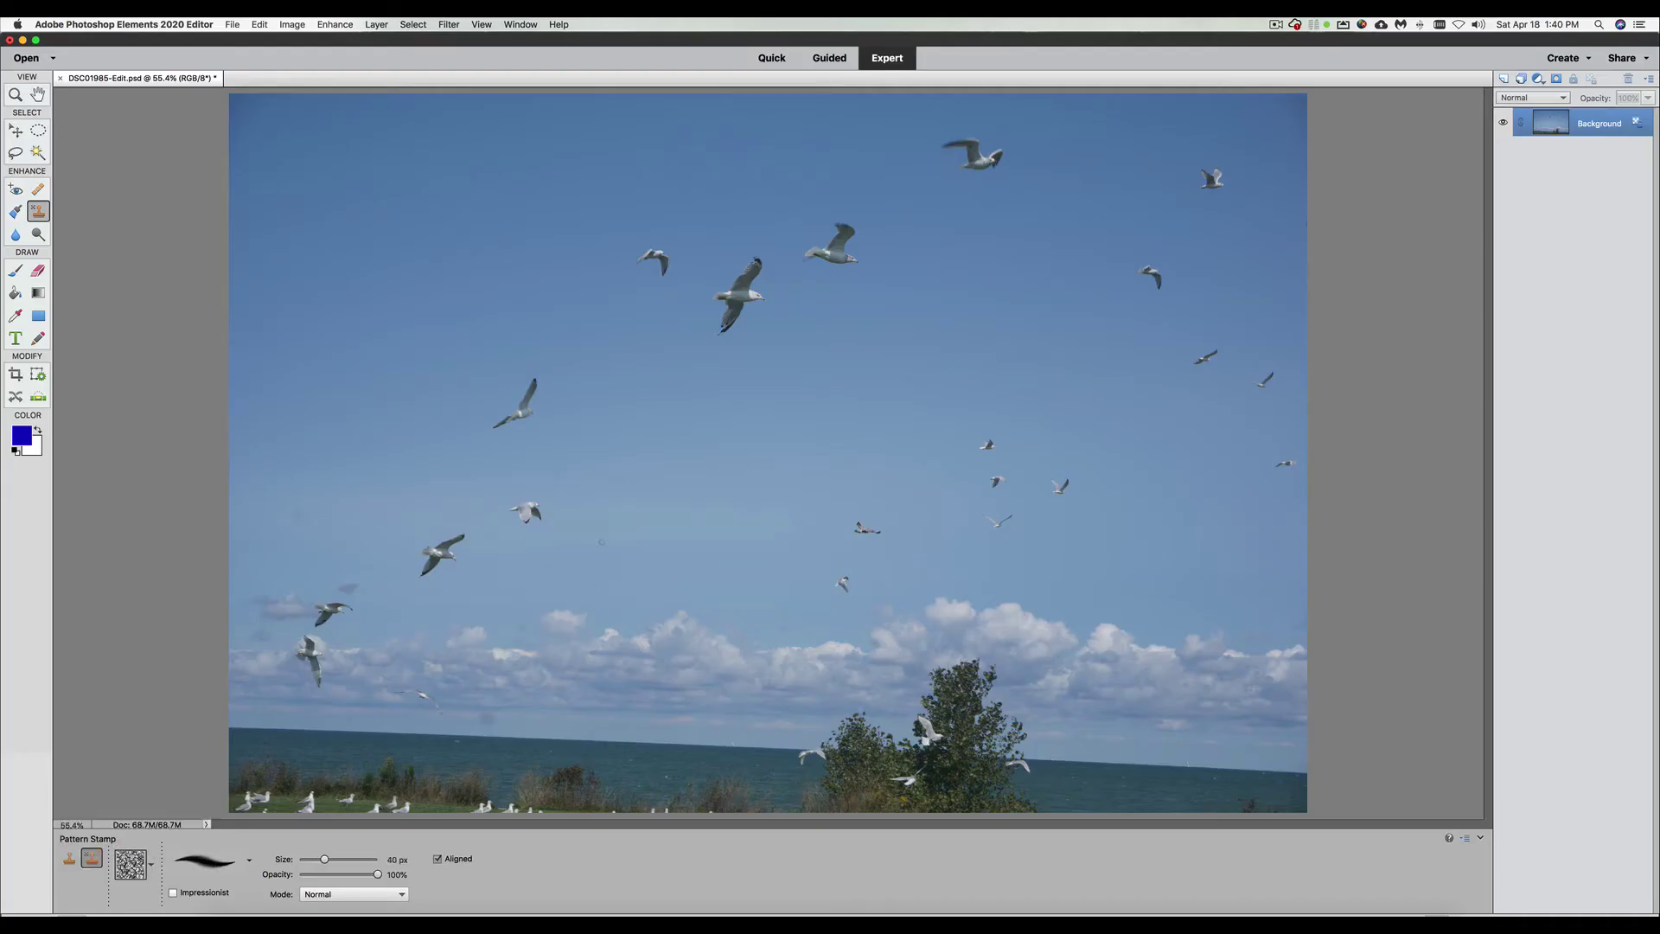
key("bracketright")
key("bracketright")
key("bracketright")
key("bracketright")
key("bracketright")
key("bracketright")
key("bracketright")
key("bracketright")
- Stamp ten separate patches of the speckled pattern across the sky, covering two of the gulls
left_click(525, 512)
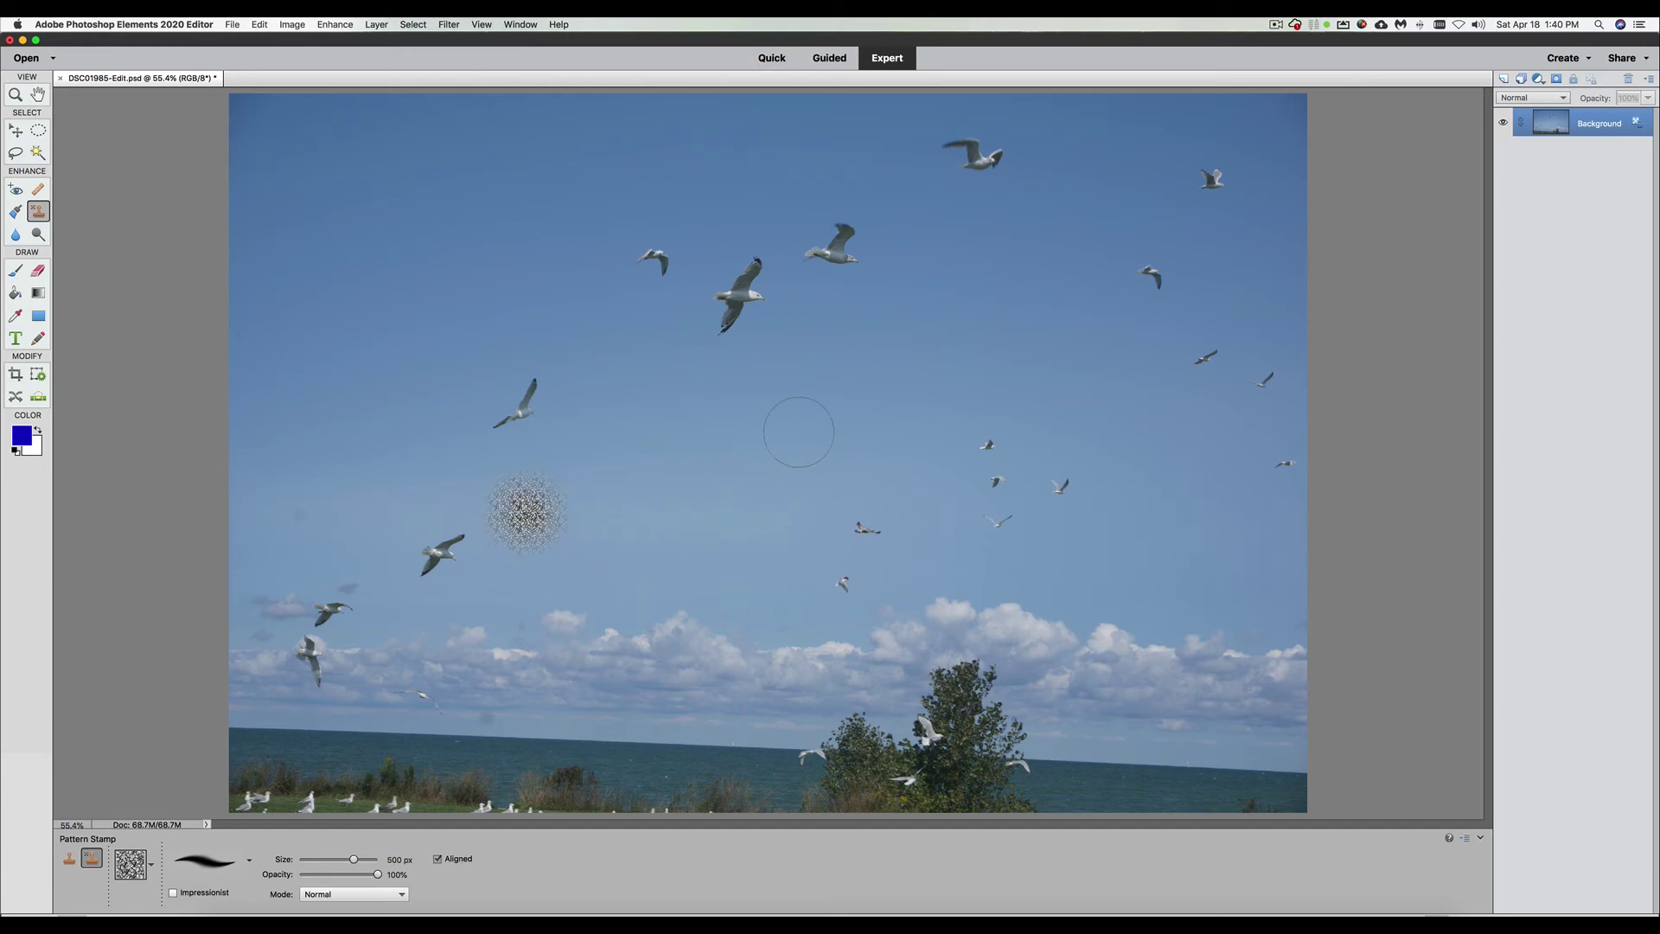
left_click(866, 526)
left_click(679, 534)
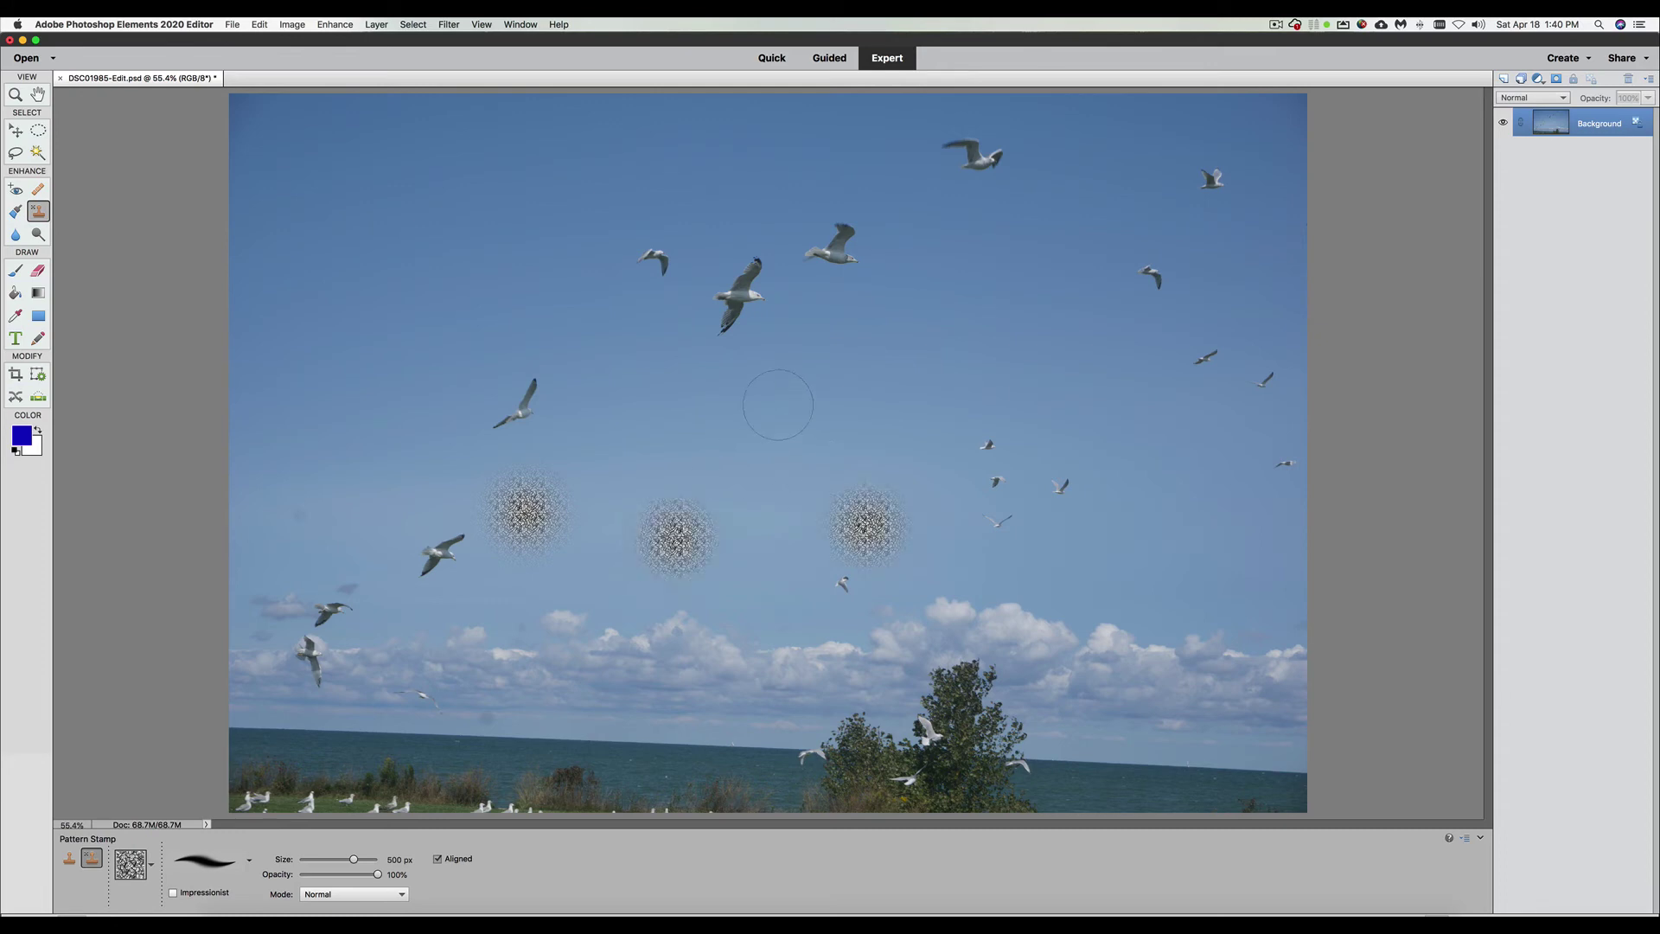
left_click(777, 405)
left_click(927, 357)
left_click(1038, 357)
left_click(1115, 391)
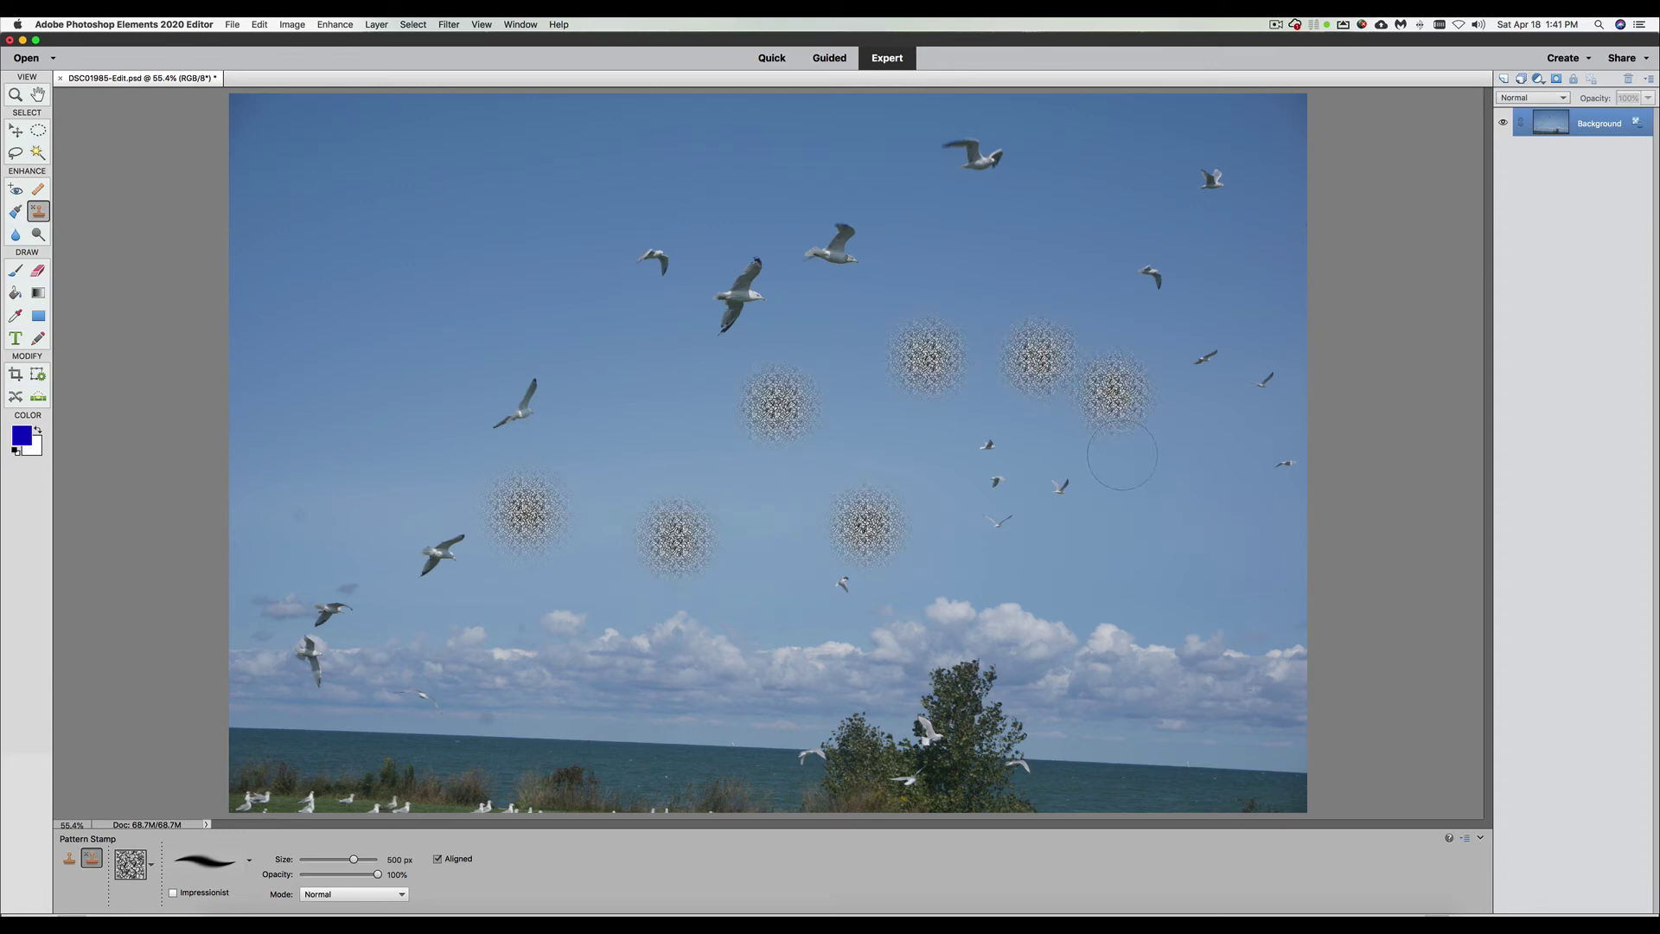
left_click(815, 332)
left_click(595, 213)
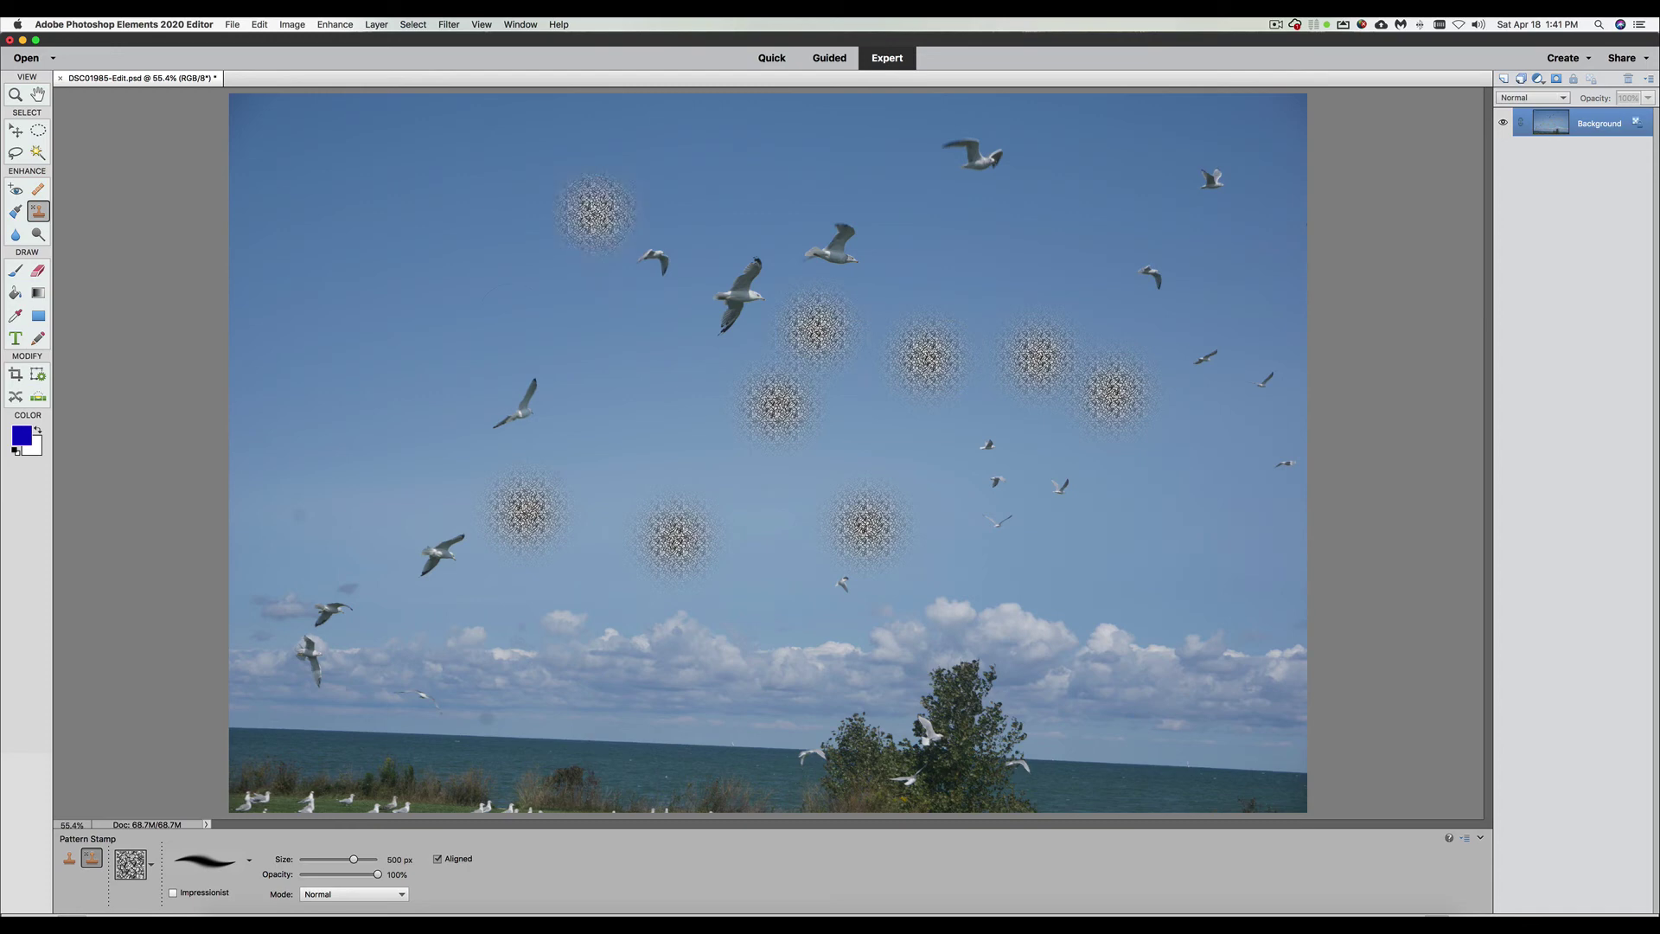
left_click(546, 259)
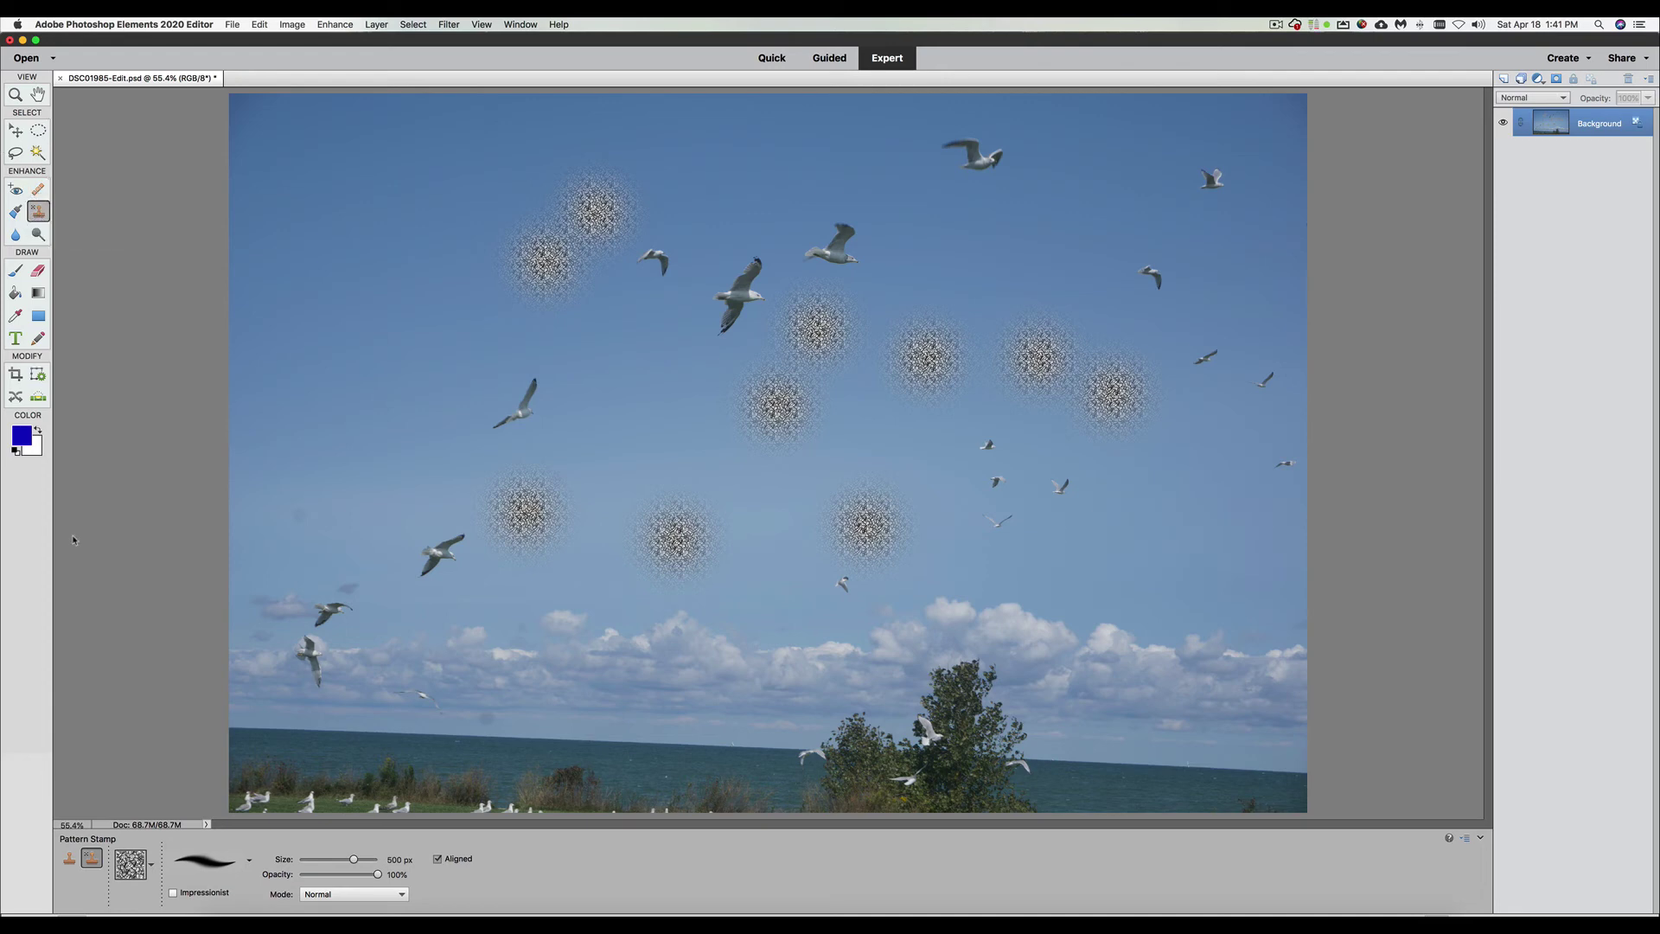
- Return to the Clone Stamp, compare it with the Healing Brush options, and set the stamp's brush size to 700 px
left_click(69, 858)
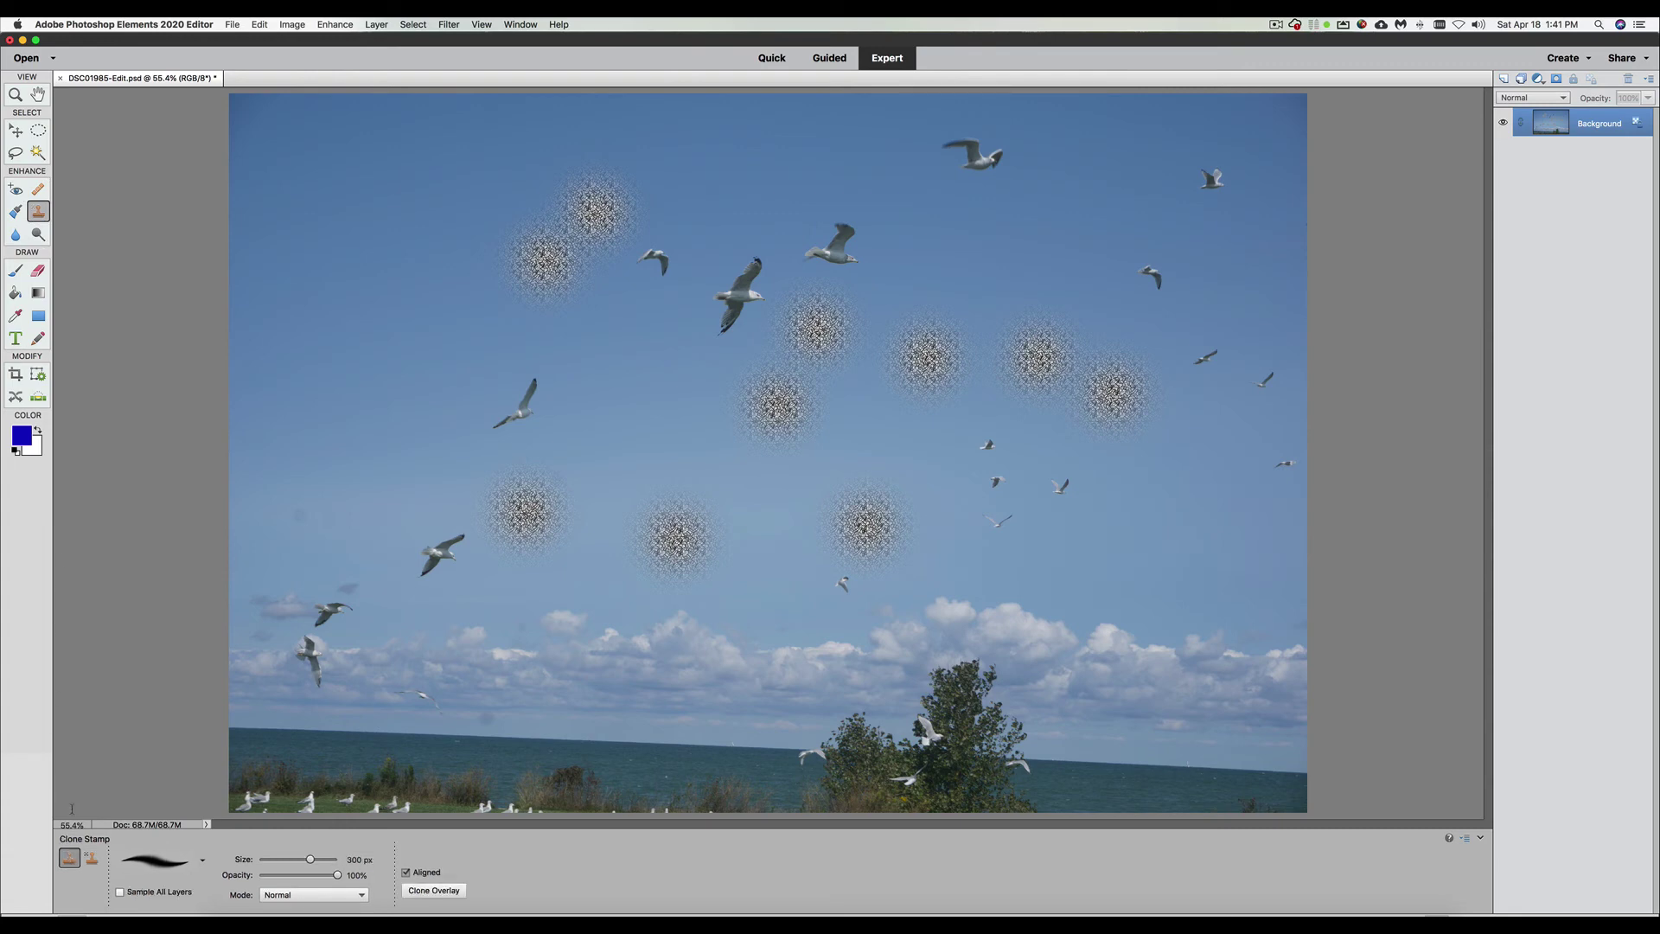
left_click(416, 505, "alt")
left_click(39, 190)
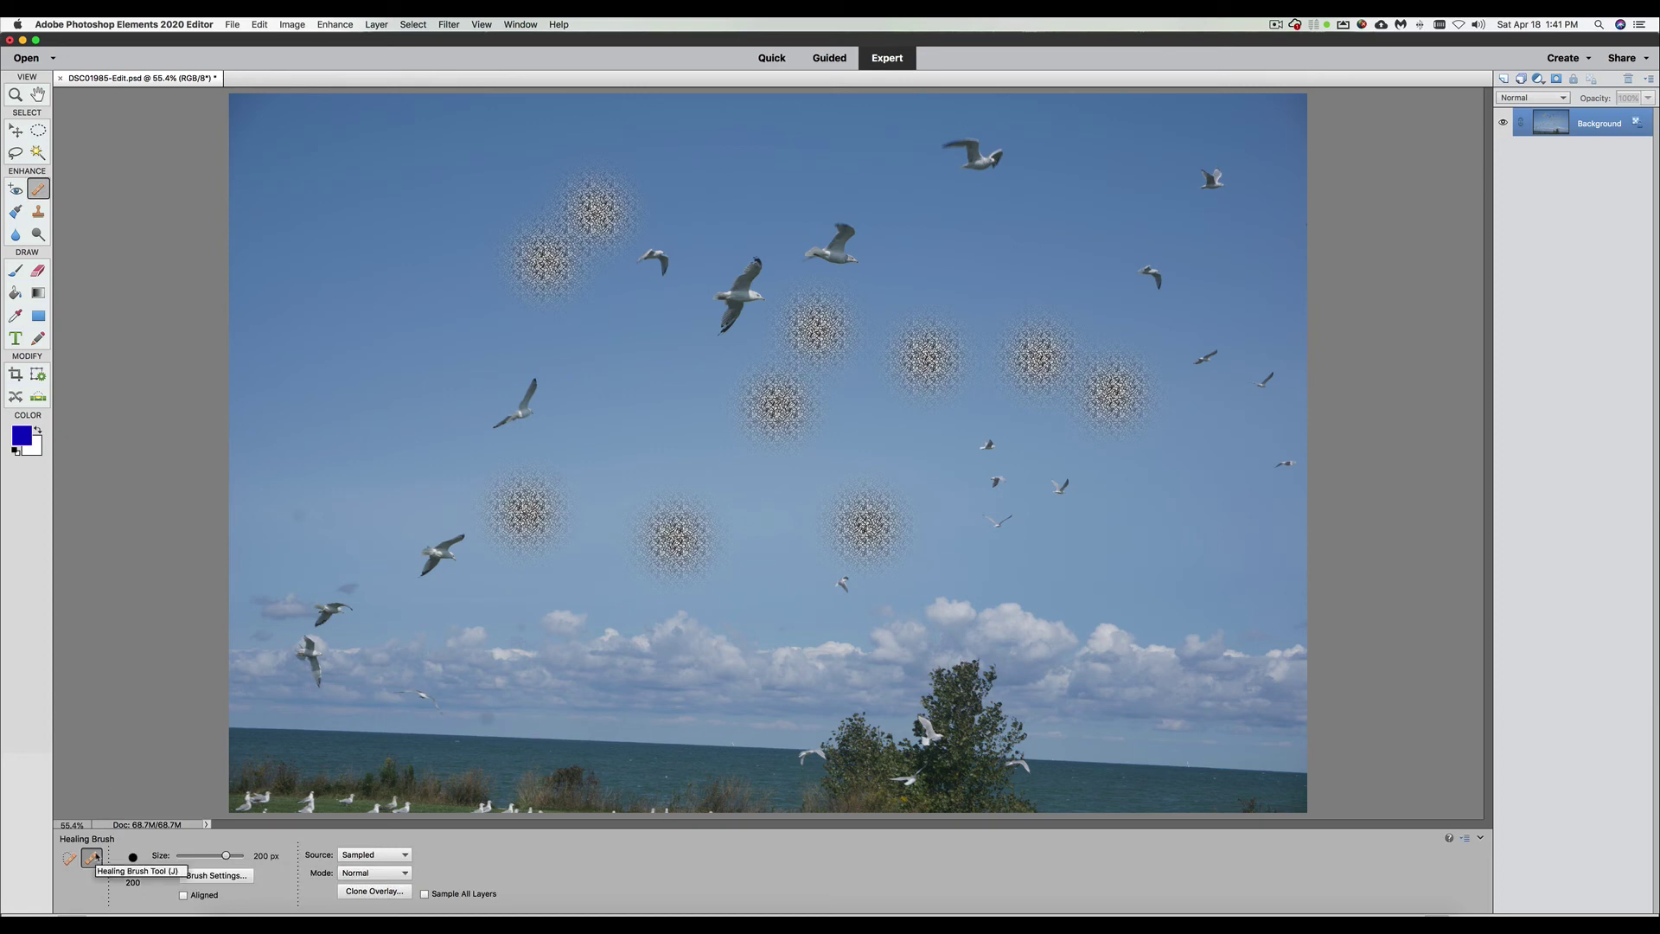
left_click(38, 212)
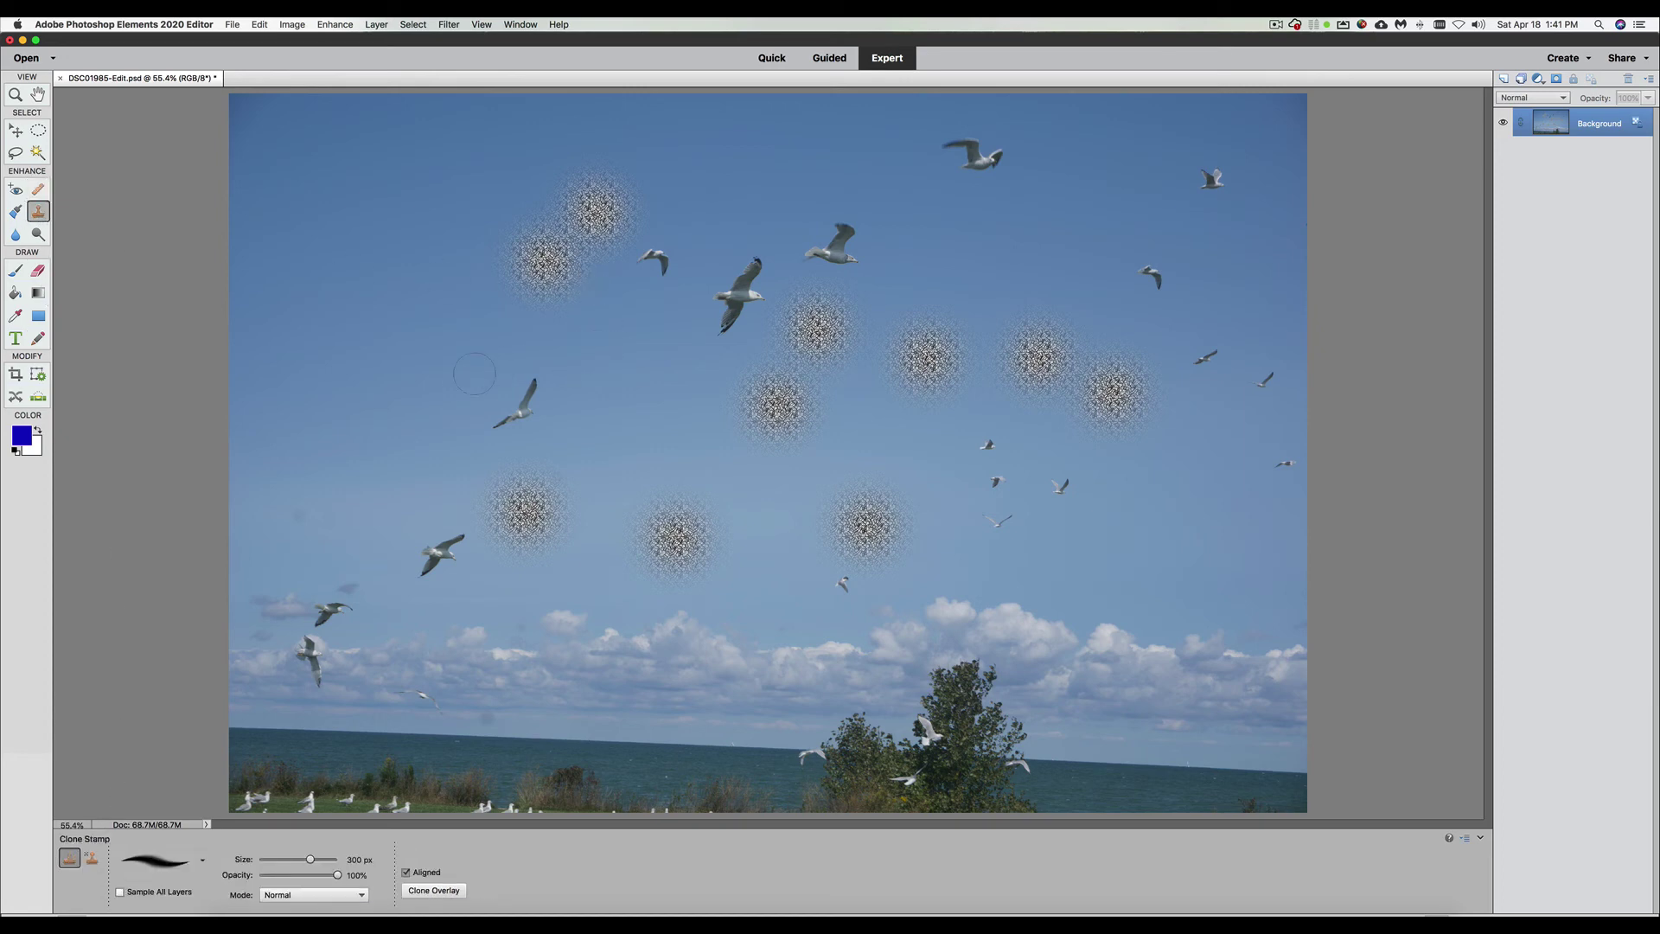
key("bracketright")
key("bracketright")
key("bracketright")
key("bracketright")
- Try cloning sky over the large gull in the left half of the photo, and revert the photo
left_click(498, 410)
left_click(527, 396)
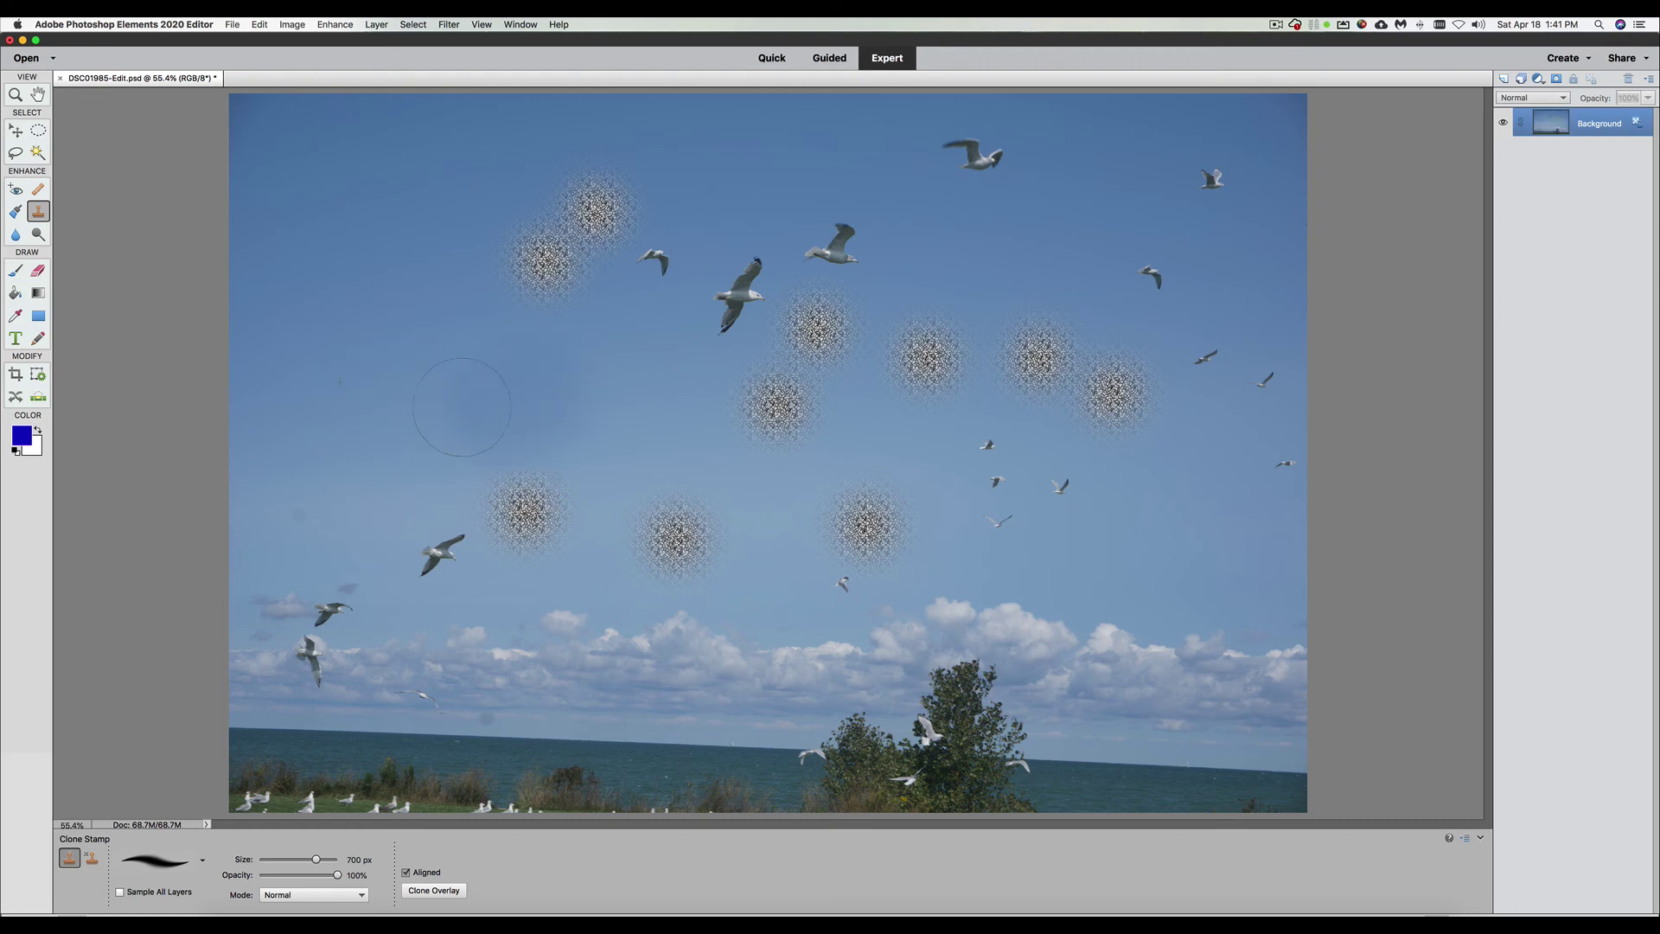
left_click(372, 365)
left_click(258, 28)
left_click(273, 64)
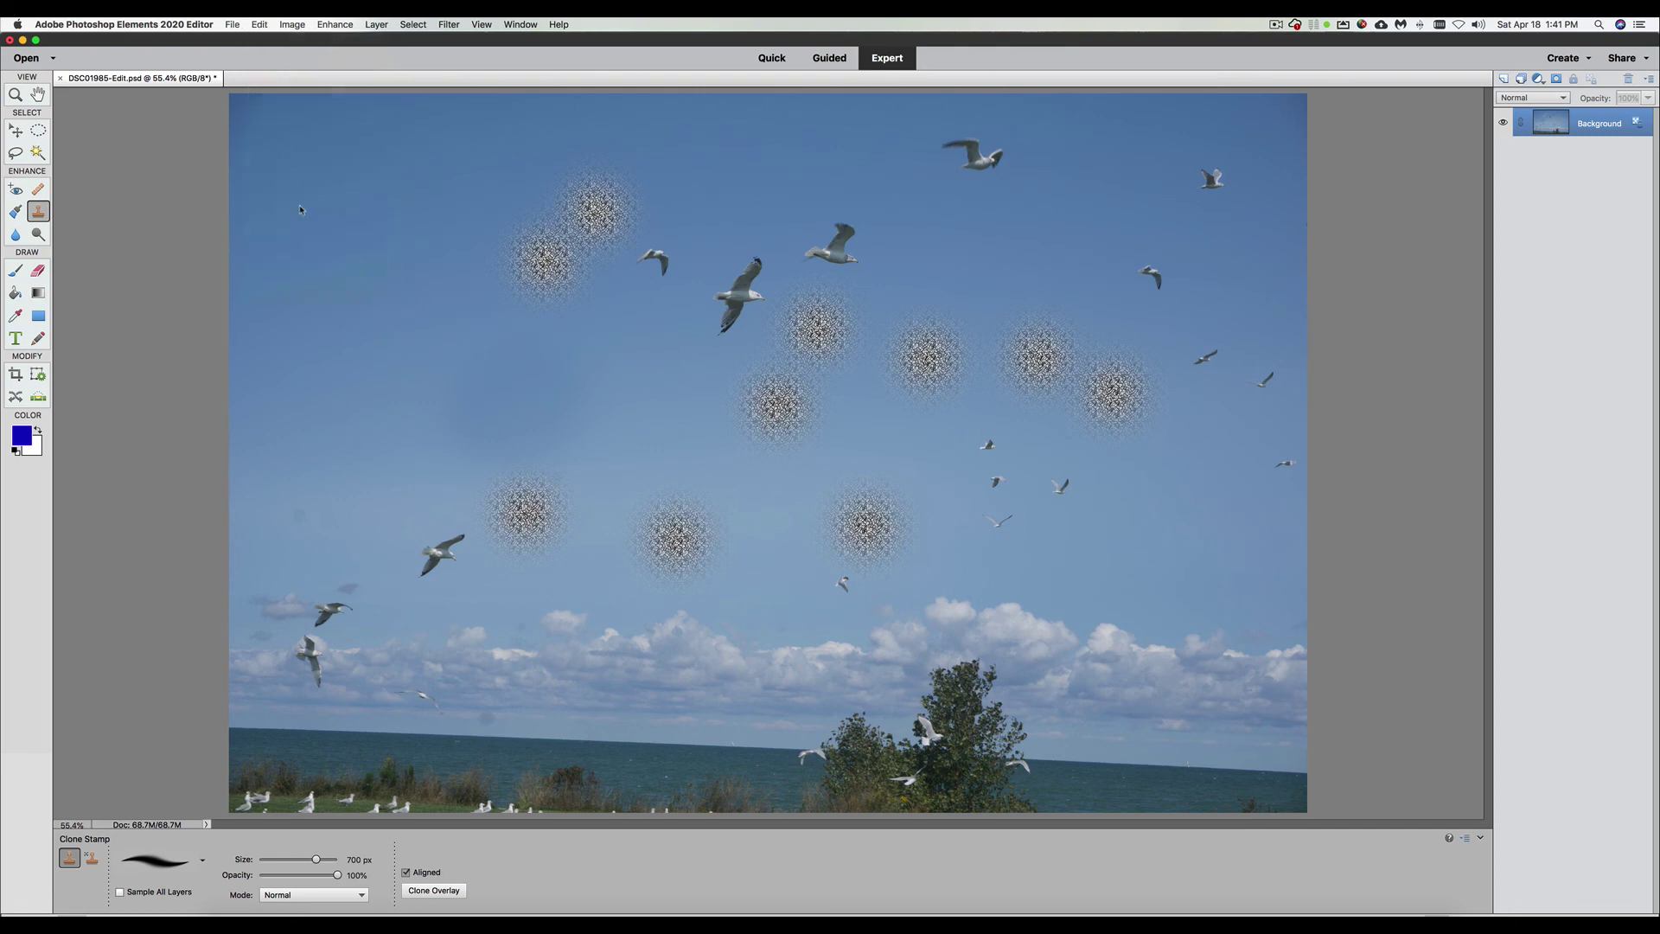